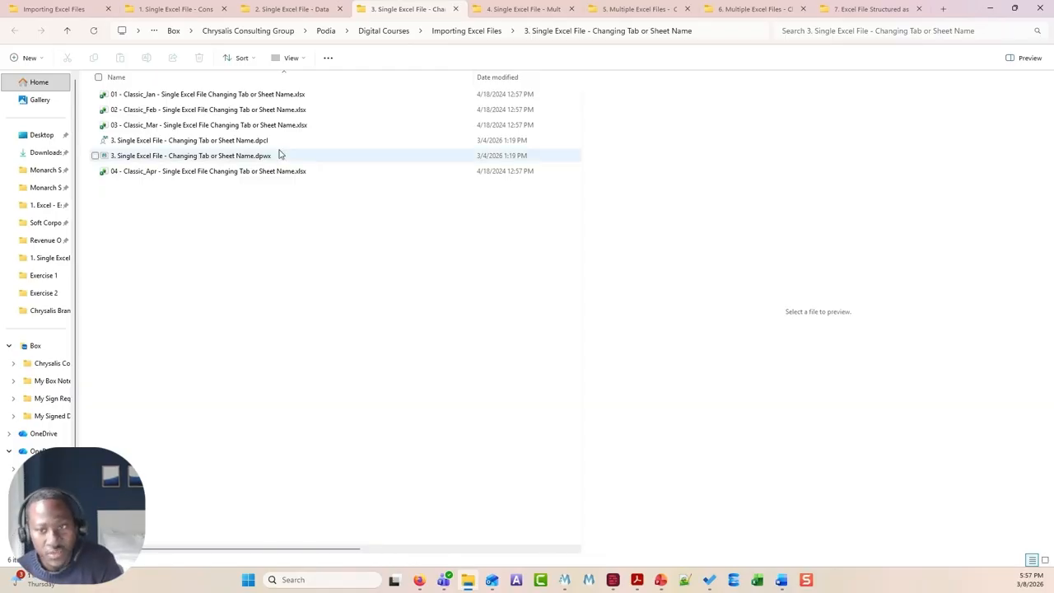
# Bring the 01 - Classic_Jan workbook from File Explorer into Altair Monarch Data Prep Studio as a database and load its Jan$ sheet.
pyautogui.click(289, 95)
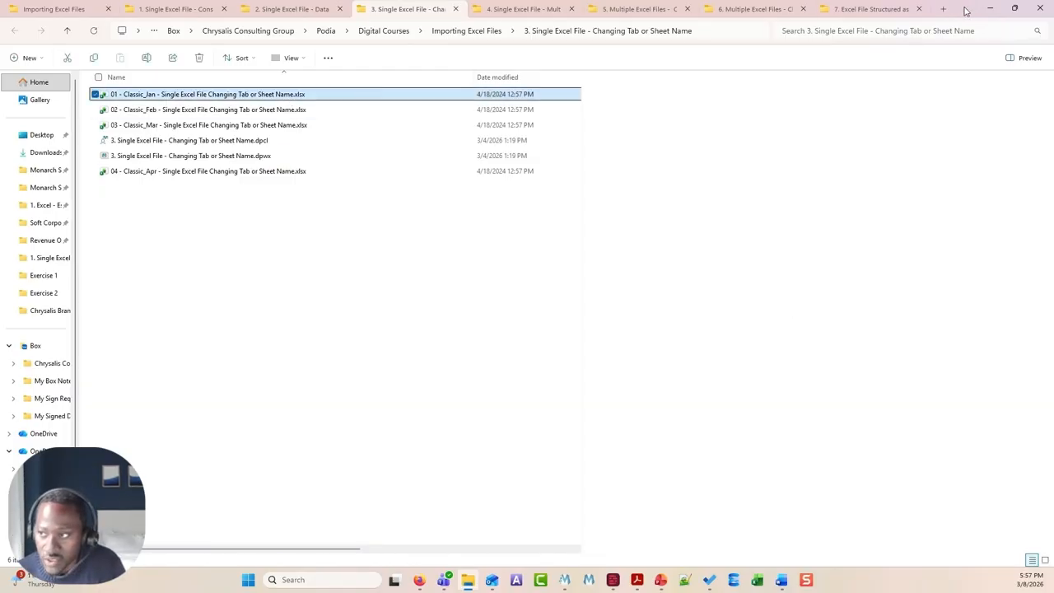
pyautogui.moveTo(964, 8); pyautogui.dragTo(937, 168)
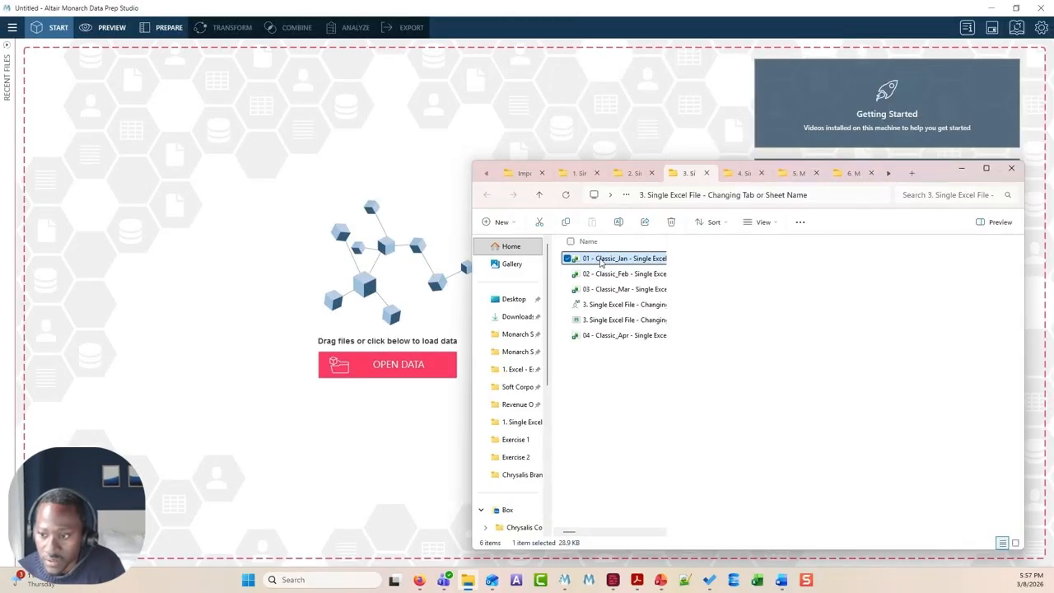
pyautogui.moveTo(605, 260); pyautogui.dragTo(297, 320)
pyautogui.click(320, 309)
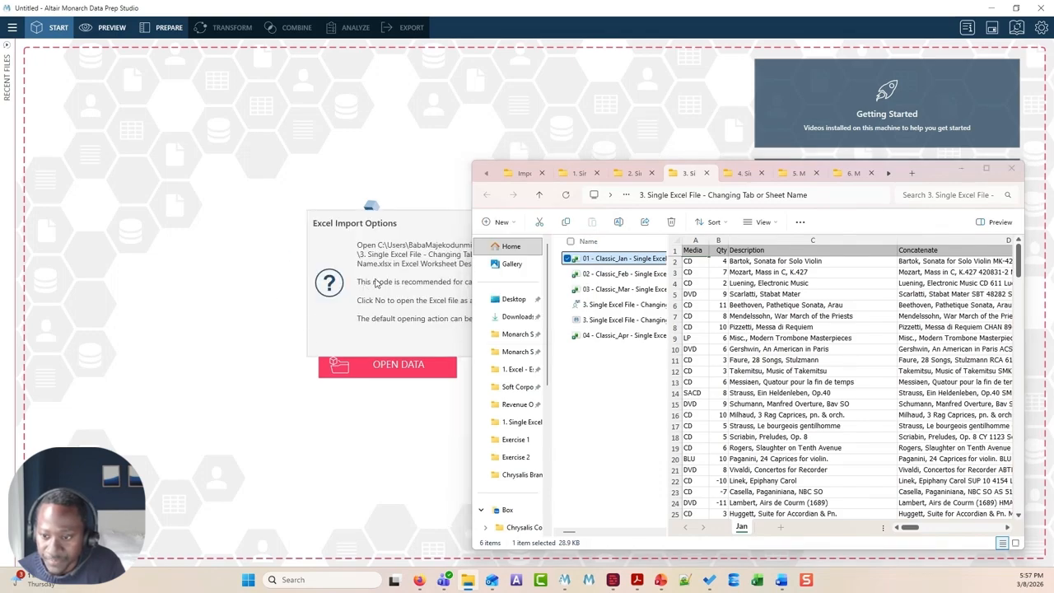
pyautogui.click(707, 343)
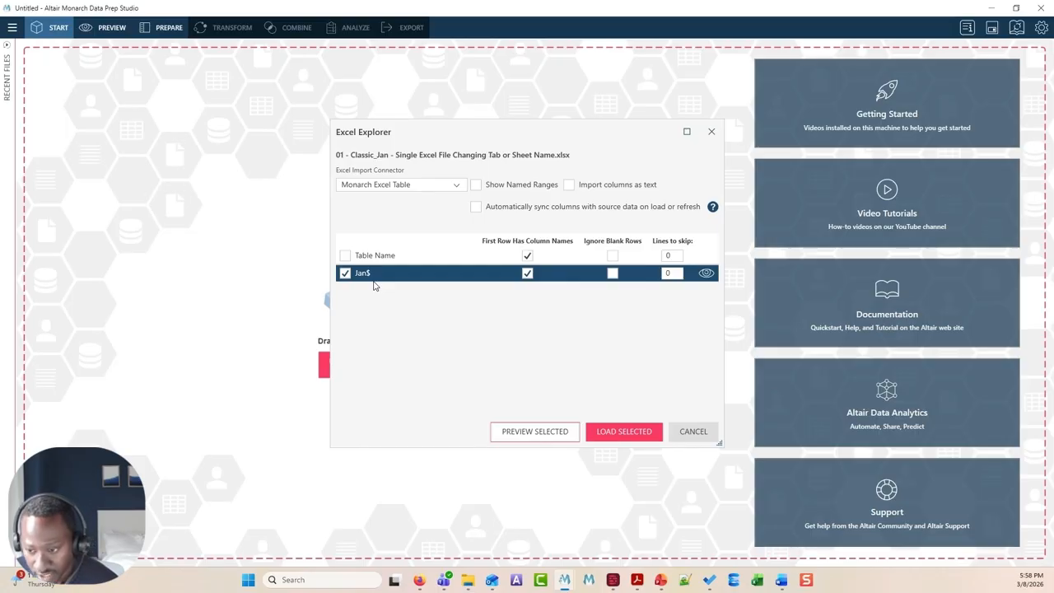
pyautogui.click(619, 437)
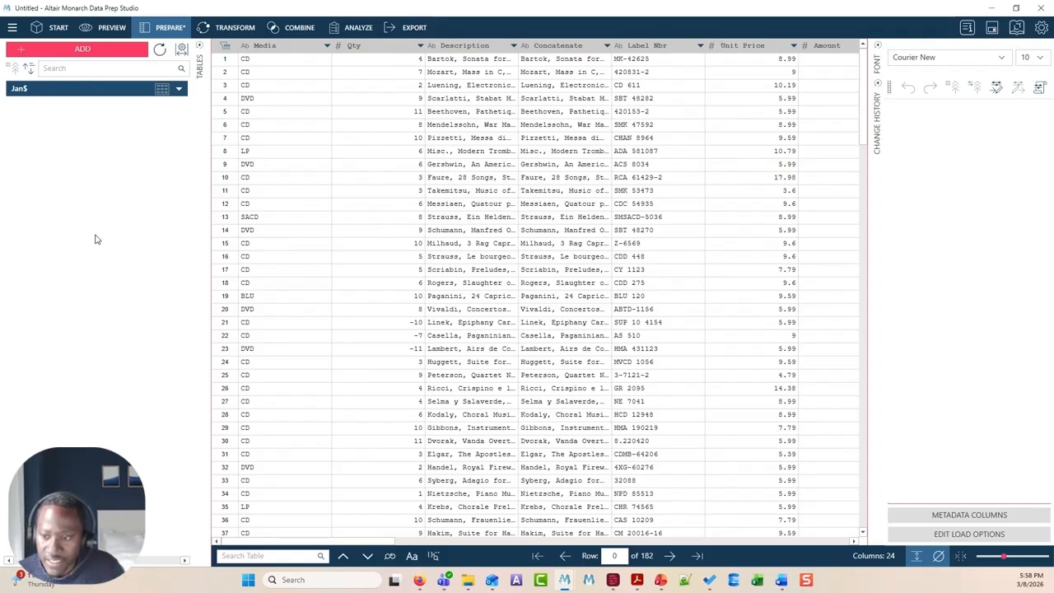
# Rename the Jan$ table as "Microsoft Excel - Changing Sheet Name" and widen the table list to fit the name.
pyautogui.doubleClick(20, 88)
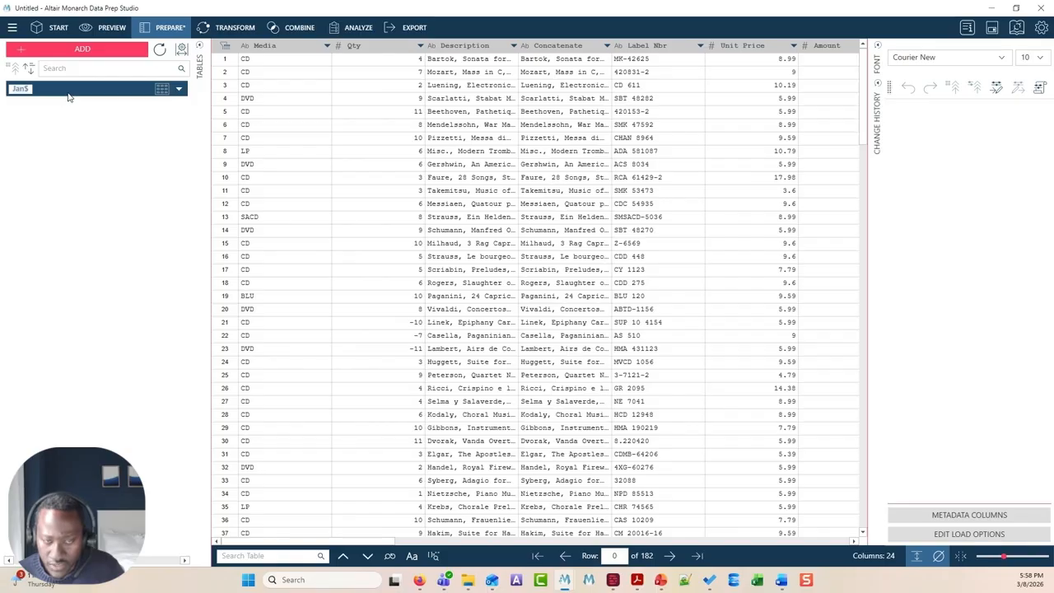
pyautogui.press('Return')
pyautogui.doubleClick(19, 89)
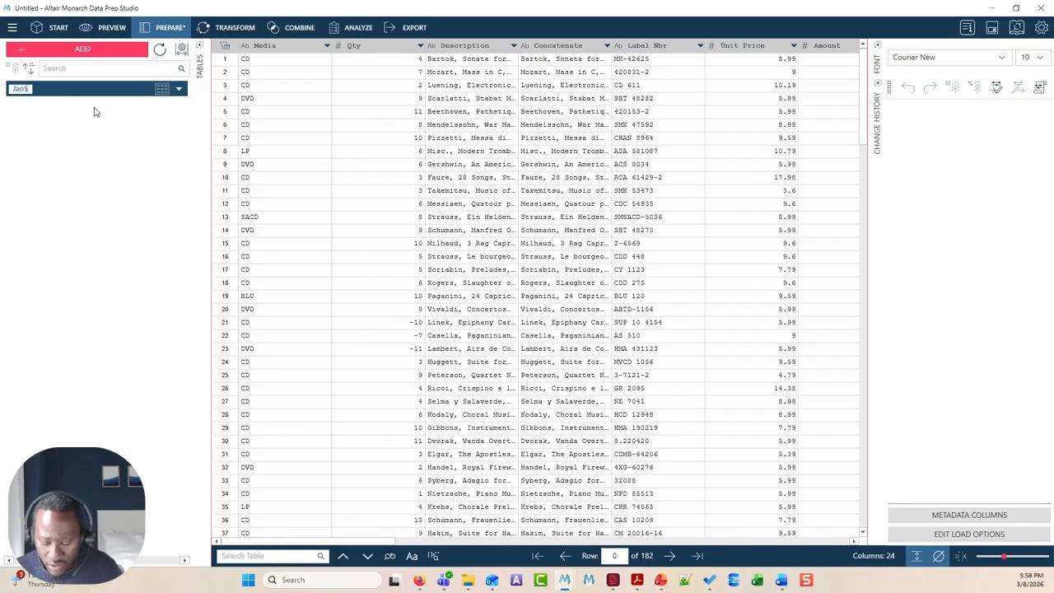
pyautogui.write('Microsft')
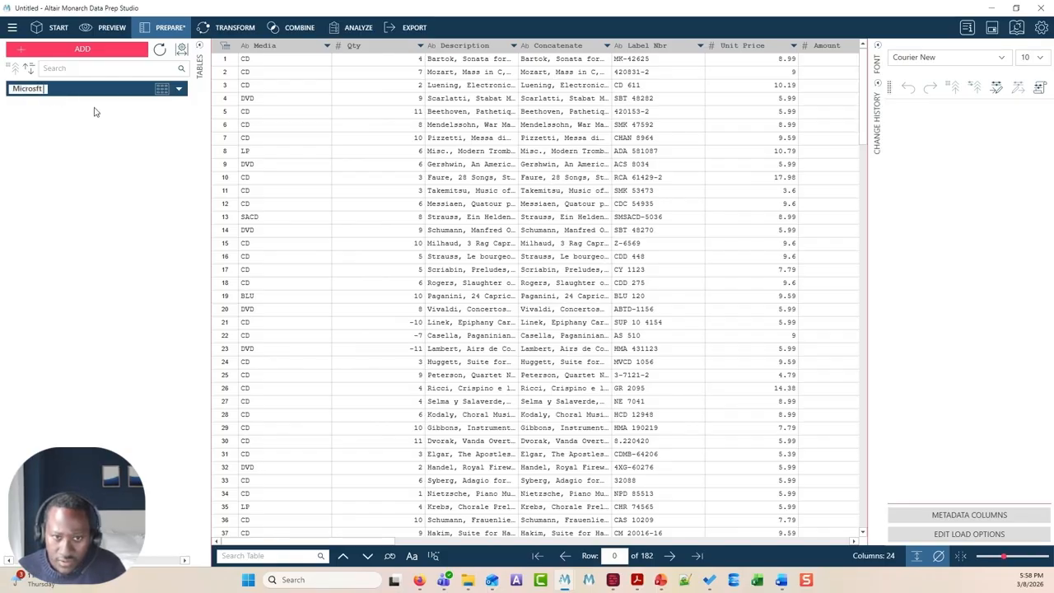
pyautogui.press('BackSpace')
pyautogui.press('BackSpace')
pyautogui.write('sf')
pyautogui.press('BackSpace')
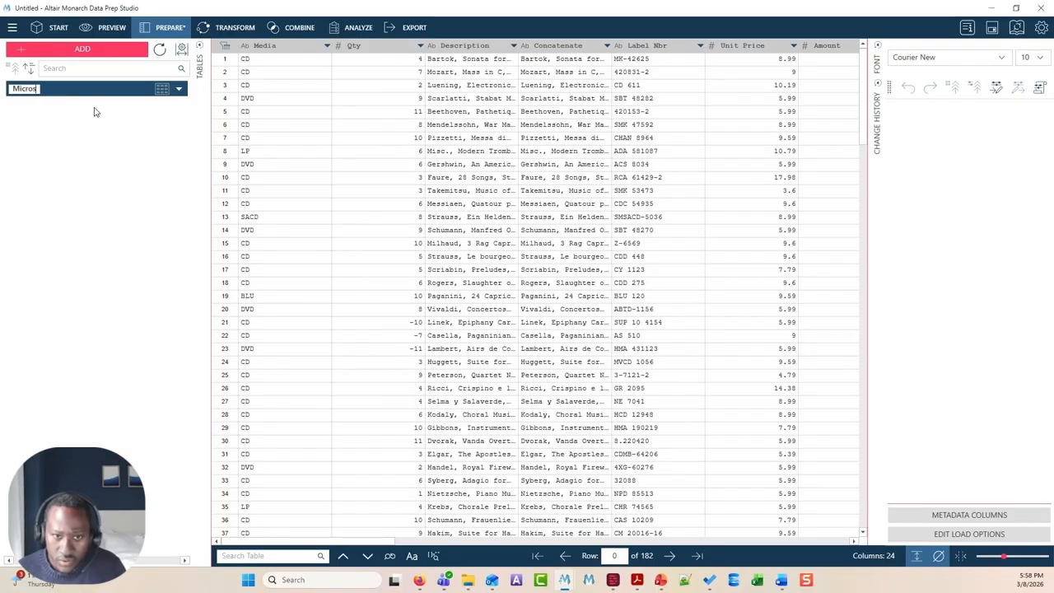
pyautogui.write('oft Excel - ')
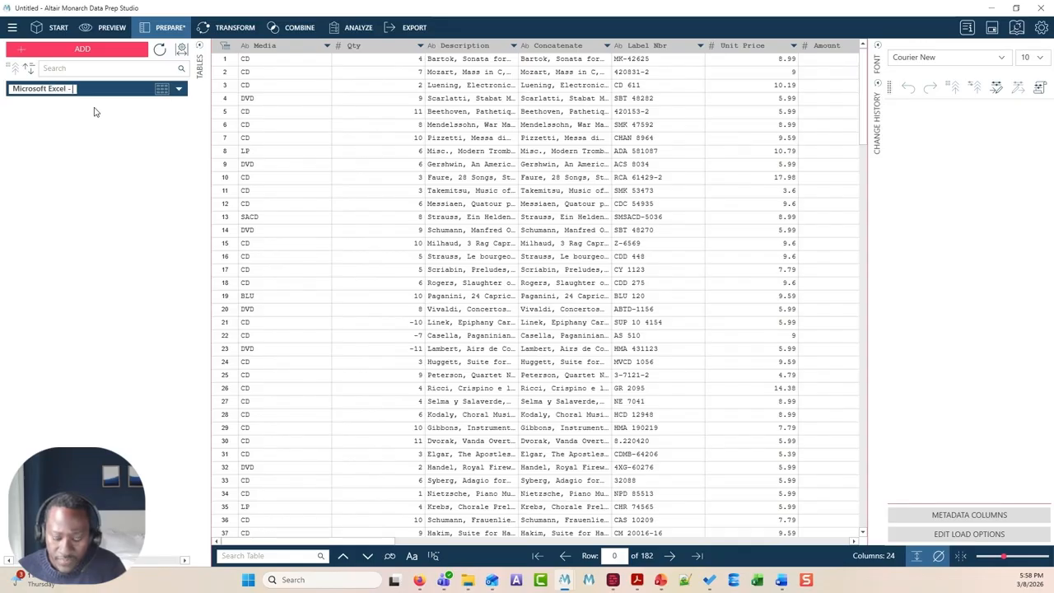
pyautogui.write('Changing ')
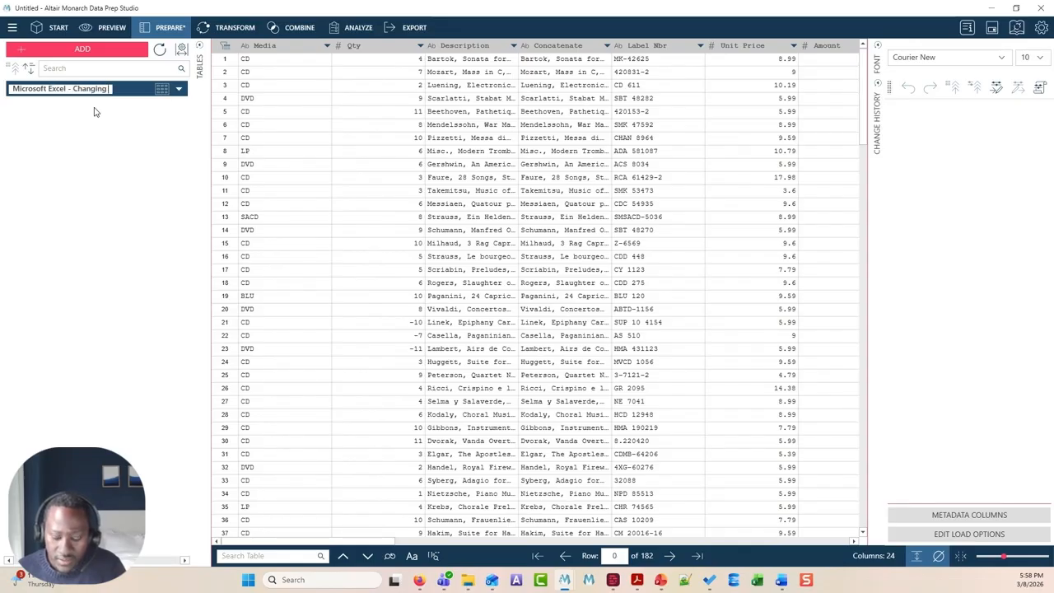
pyautogui.write('Sheet Name')
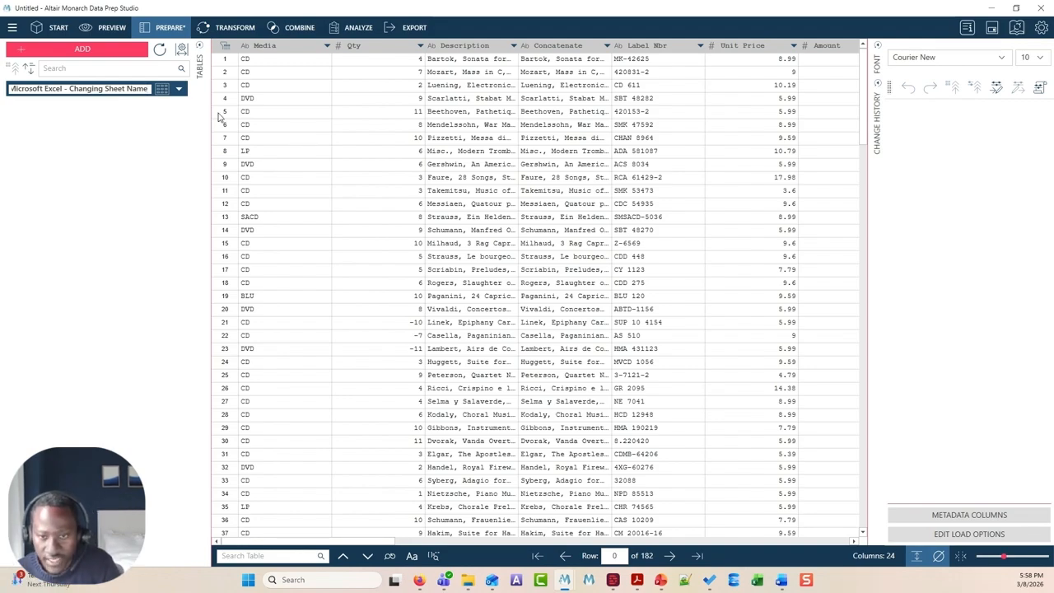
pyautogui.click(249, 99)
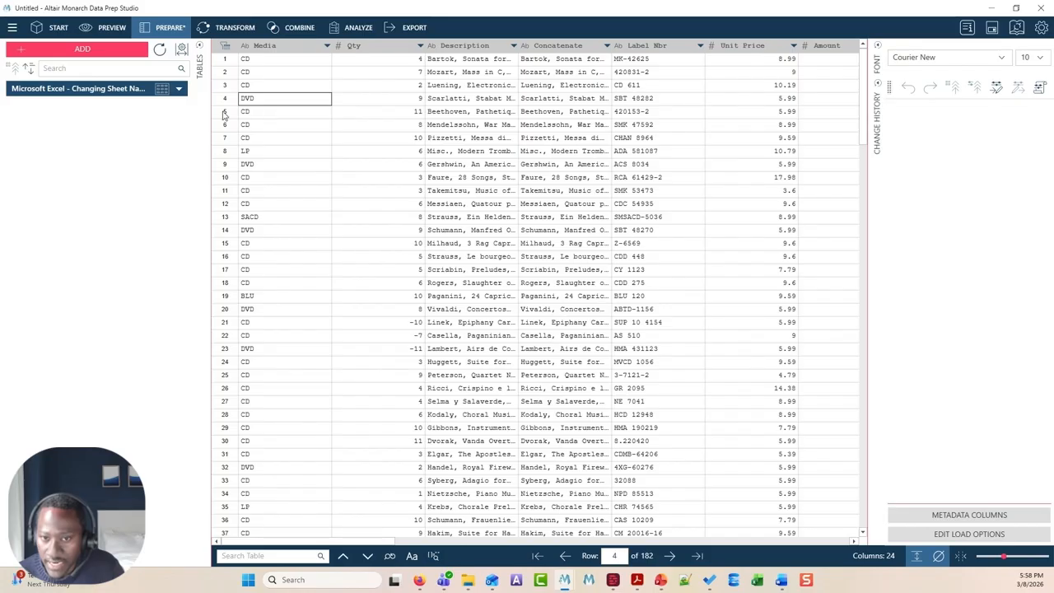
pyautogui.moveTo(210, 112)
pyautogui.mouseDown()
pyautogui.moveTo(245, 110)
pyautogui.moveTo(229, 111)
pyautogui.mouseUp()
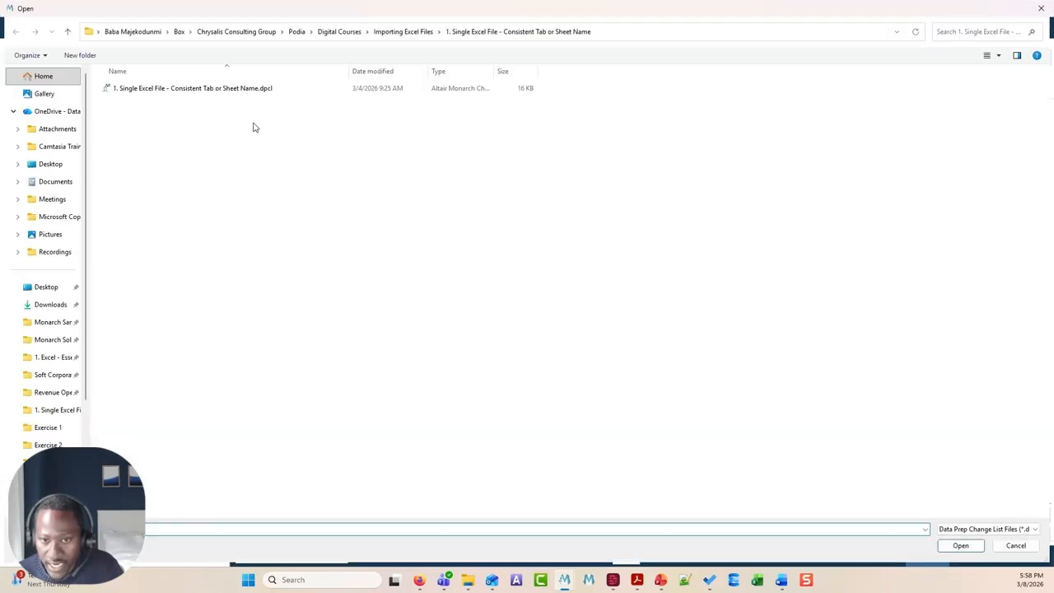
# Apply the saved change list "3. Single Excel File - Changing Tab or Sheet Name.dpcl" from the matching course folder to the table.
pyautogui.click(417, 33)
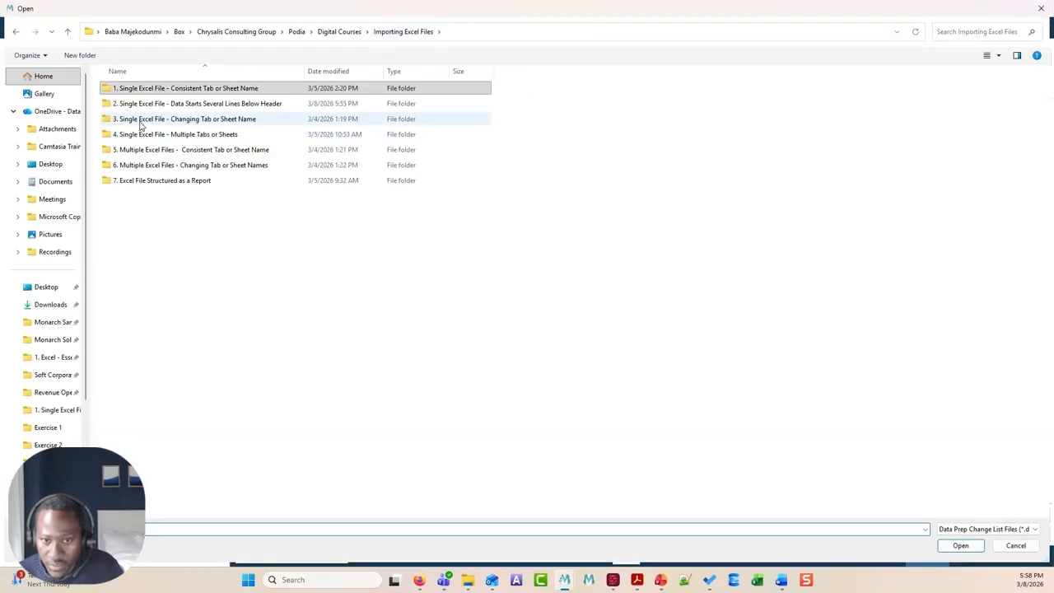
pyautogui.click(140, 121)
pyautogui.doubleClick(142, 121)
pyautogui.click(151, 91)
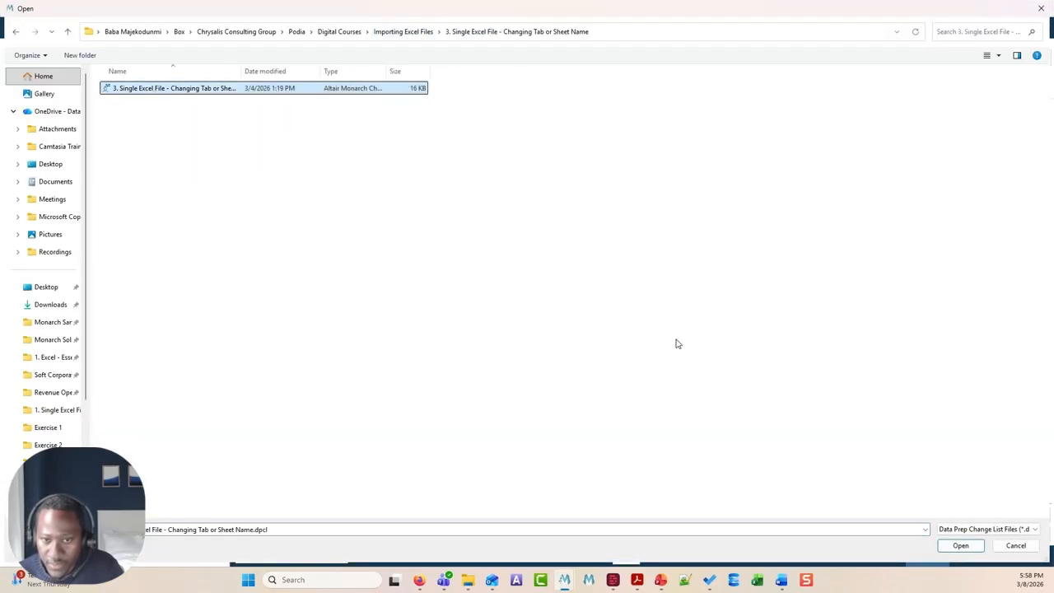
pyautogui.click(949, 550)
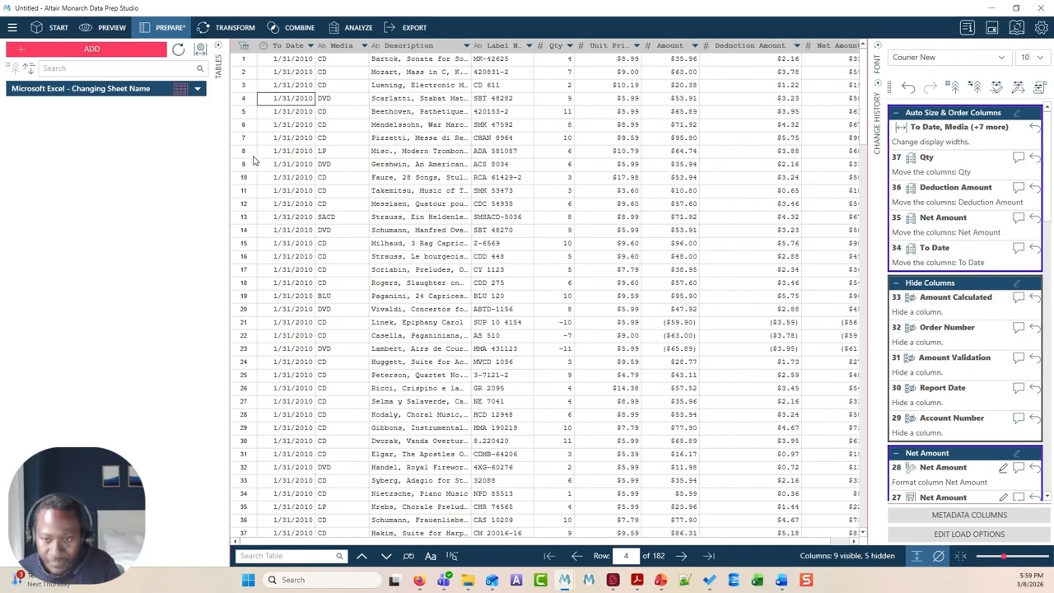
# Change the table's source file path to the 02 - Classic_Feb workbook in the same folder.
pyautogui.click(198, 91)
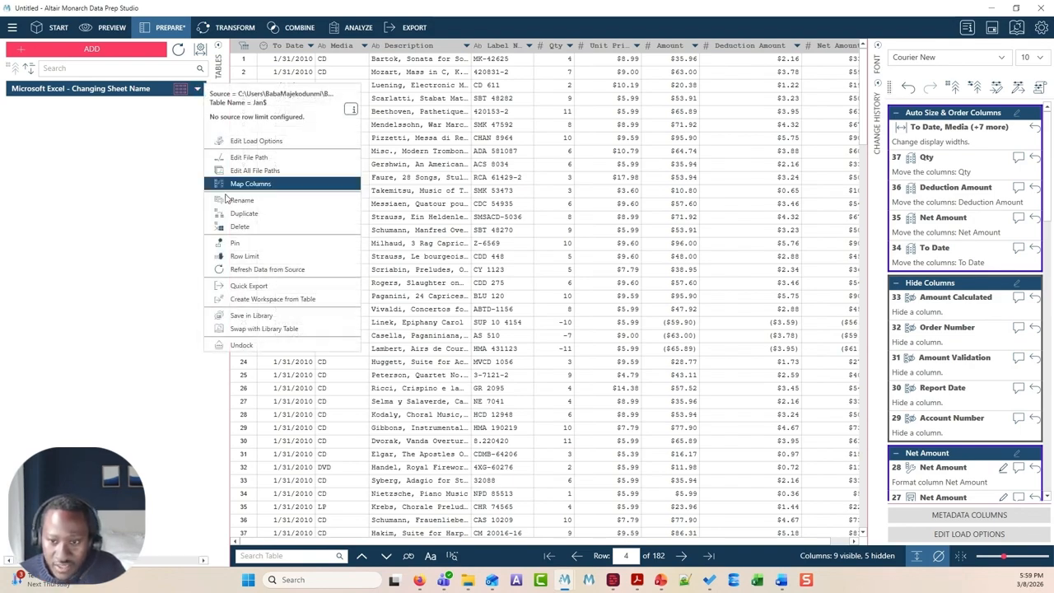
pyautogui.click(243, 155)
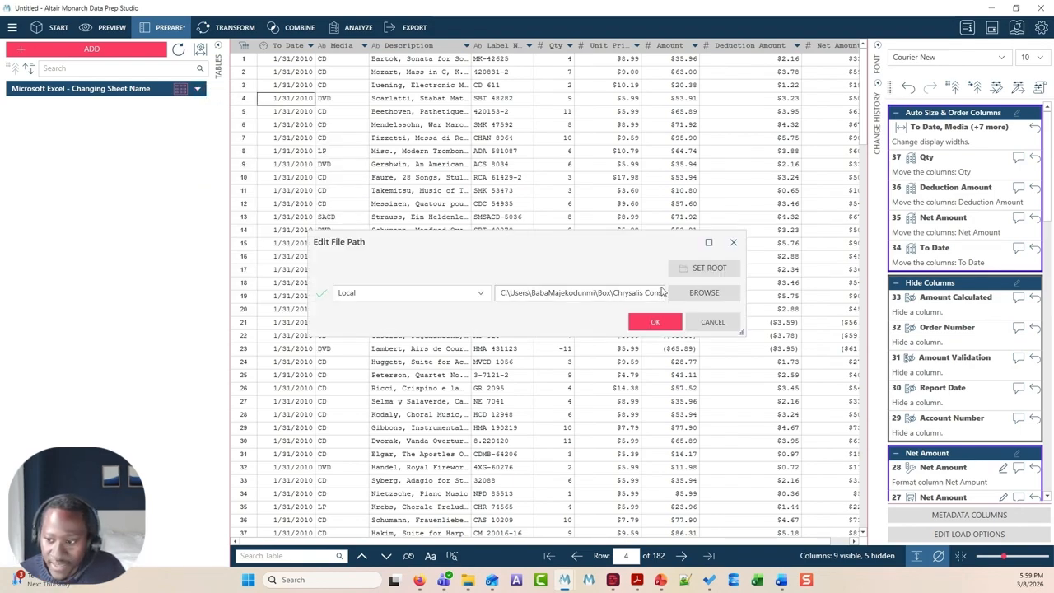
pyautogui.click(693, 289)
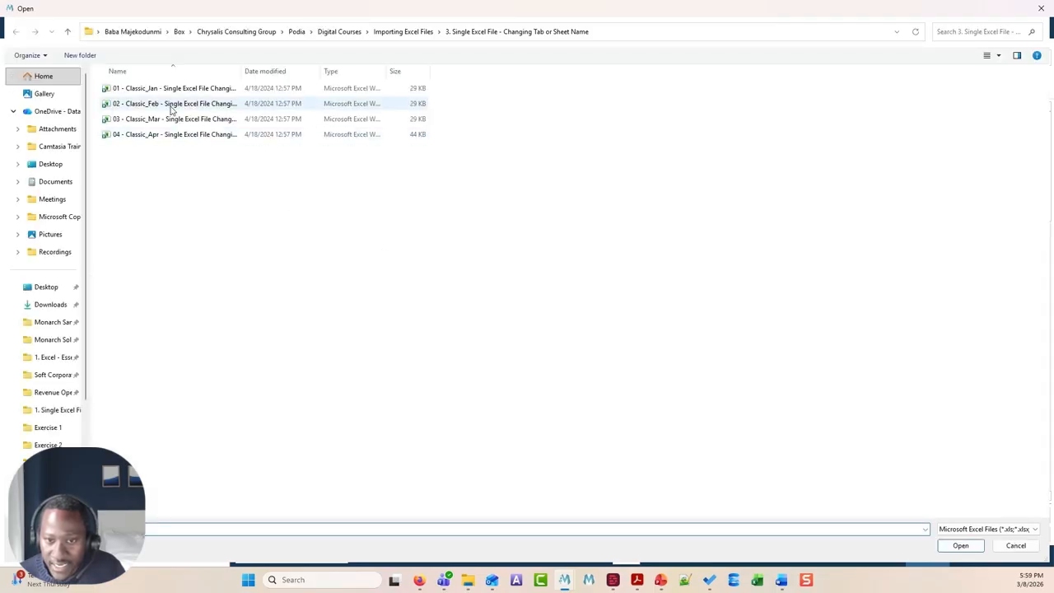
pyautogui.click(172, 108)
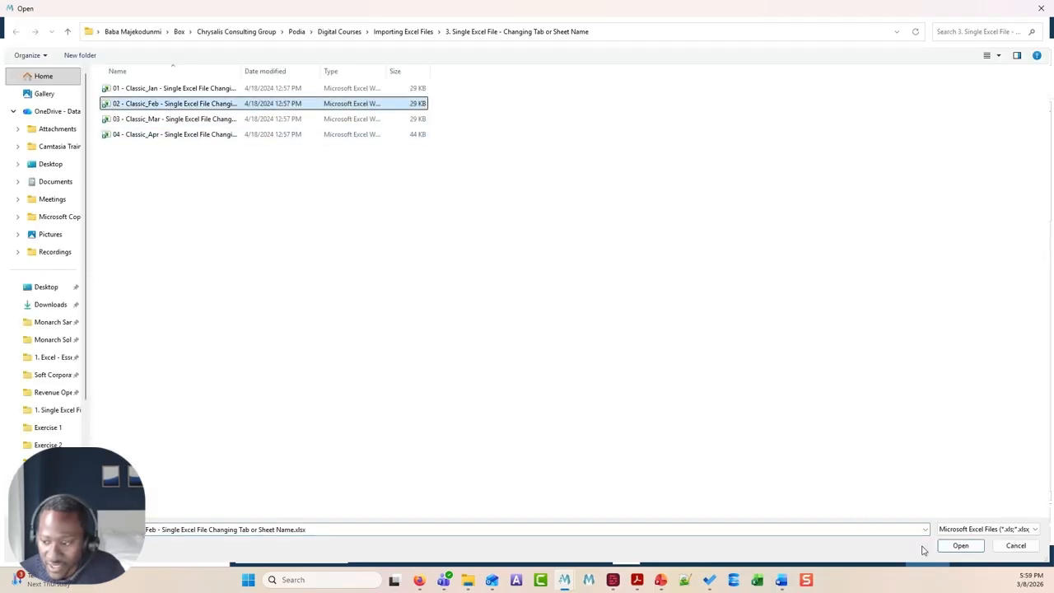
pyautogui.click(957, 549)
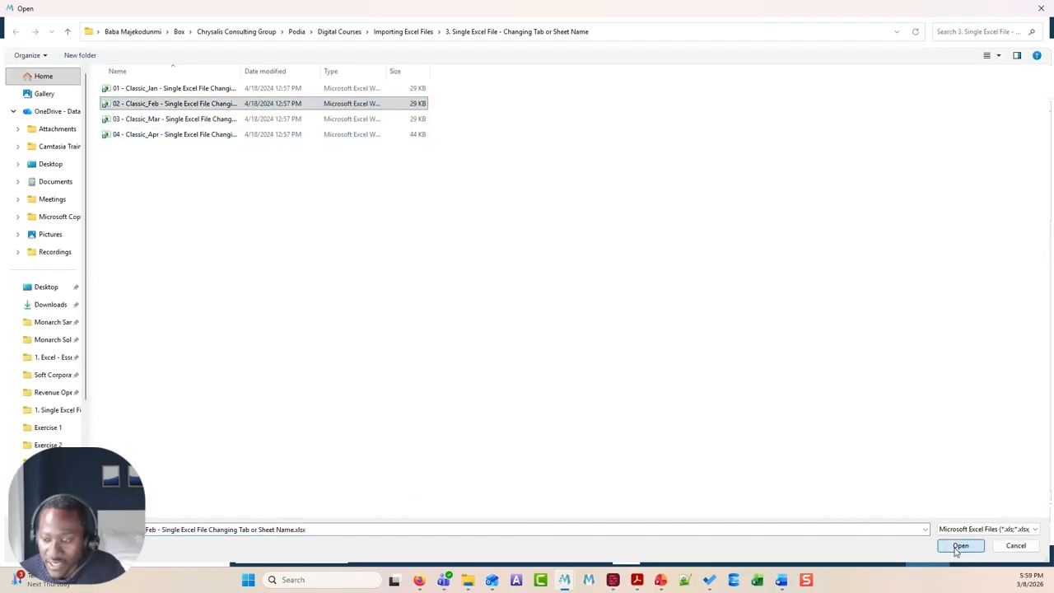
pyautogui.click(655, 322)
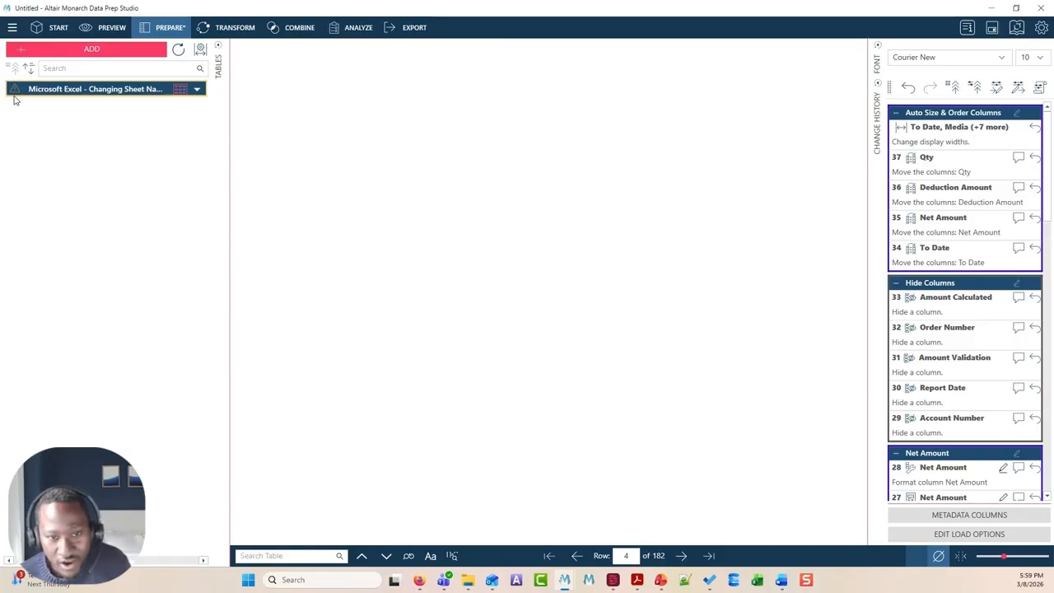
# Edit the table's load options so that it reads the Feb$ sheet.
pyautogui.moveTo(14, 92)
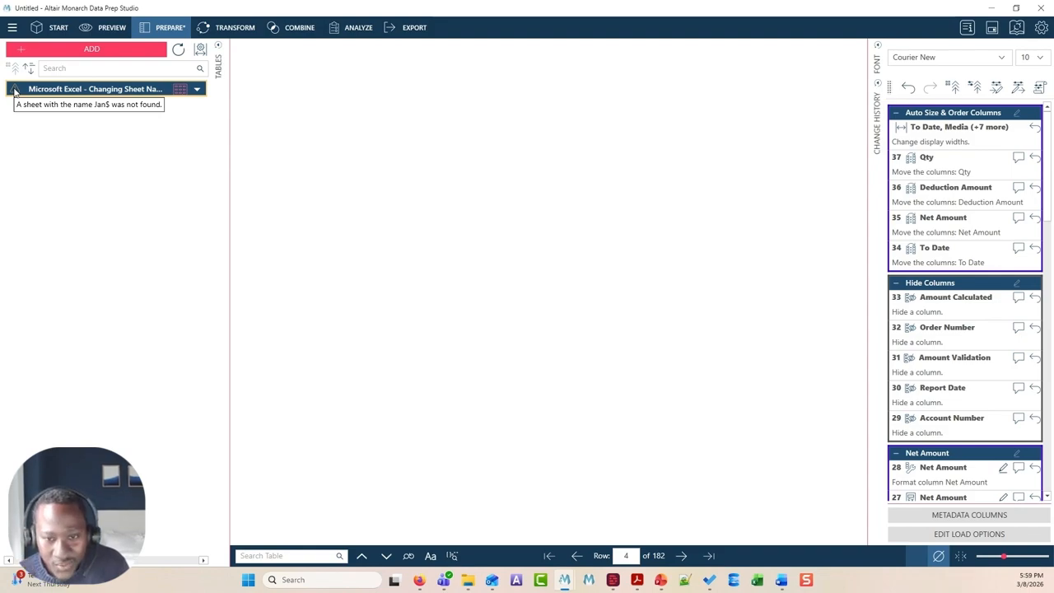
pyautogui.click(197, 89)
pyautogui.click(248, 145)
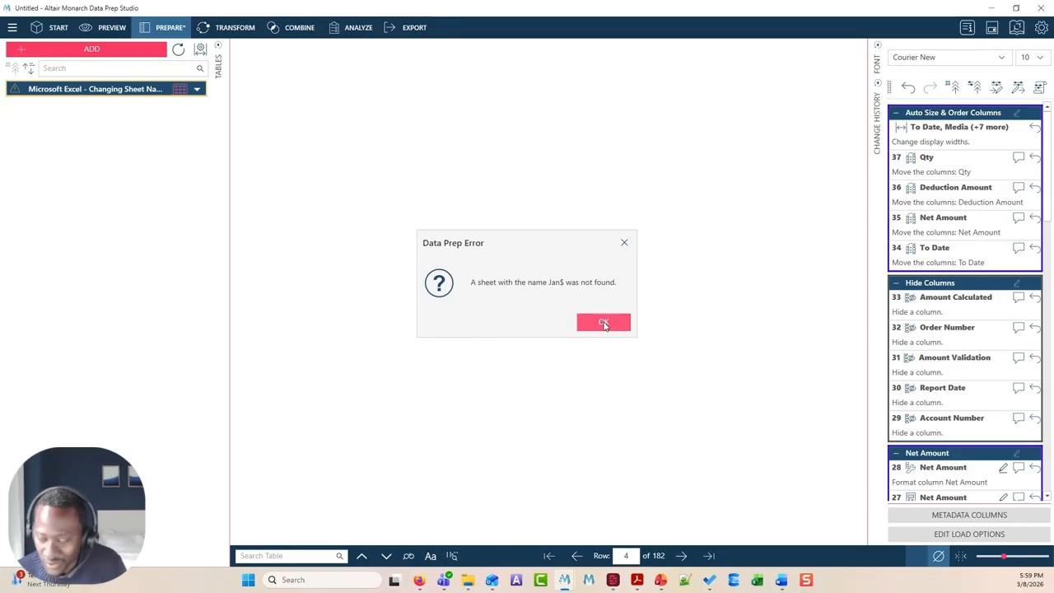
pyautogui.click(603, 323)
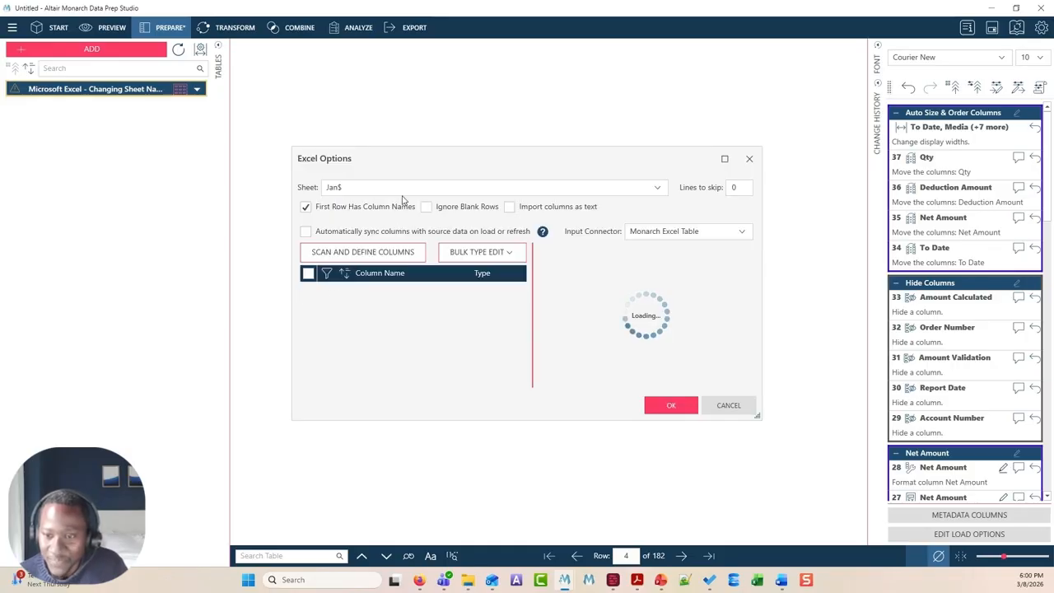
pyautogui.moveTo(407, 165); pyautogui.dragTo(272, 148)
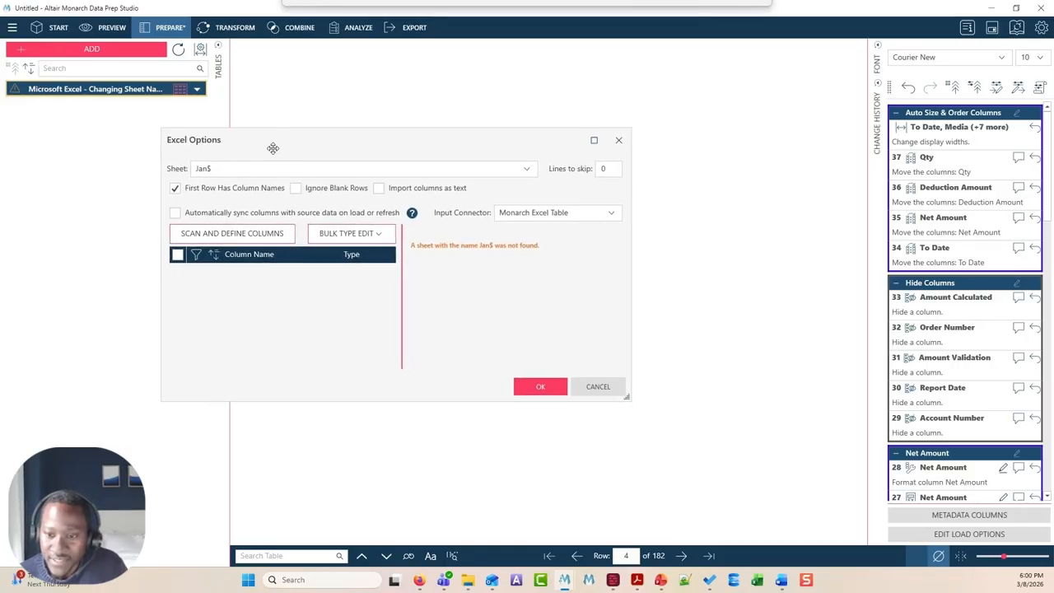
pyautogui.click(216, 172)
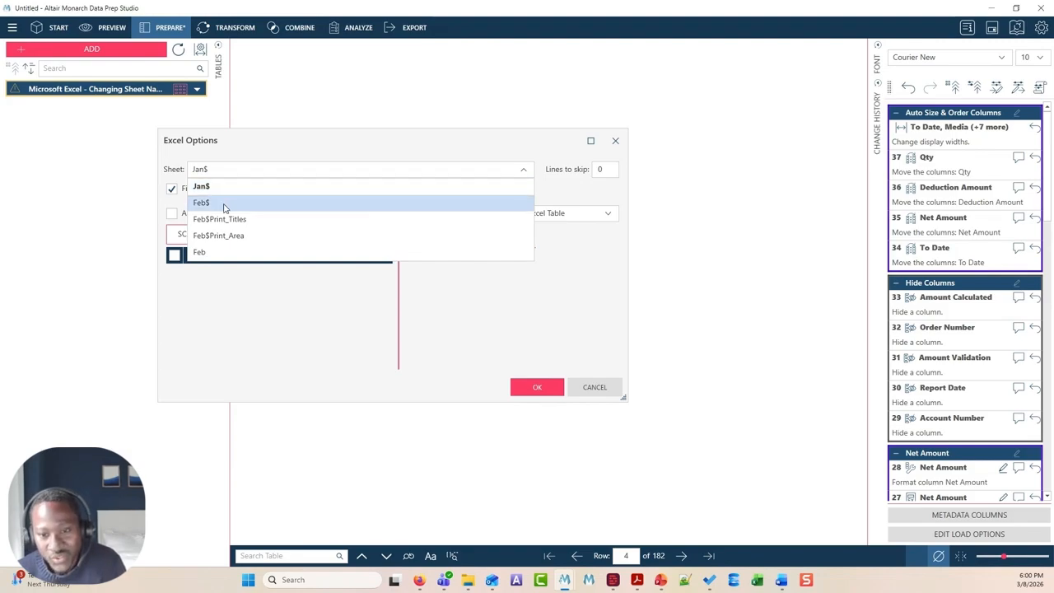
pyautogui.click(224, 208)
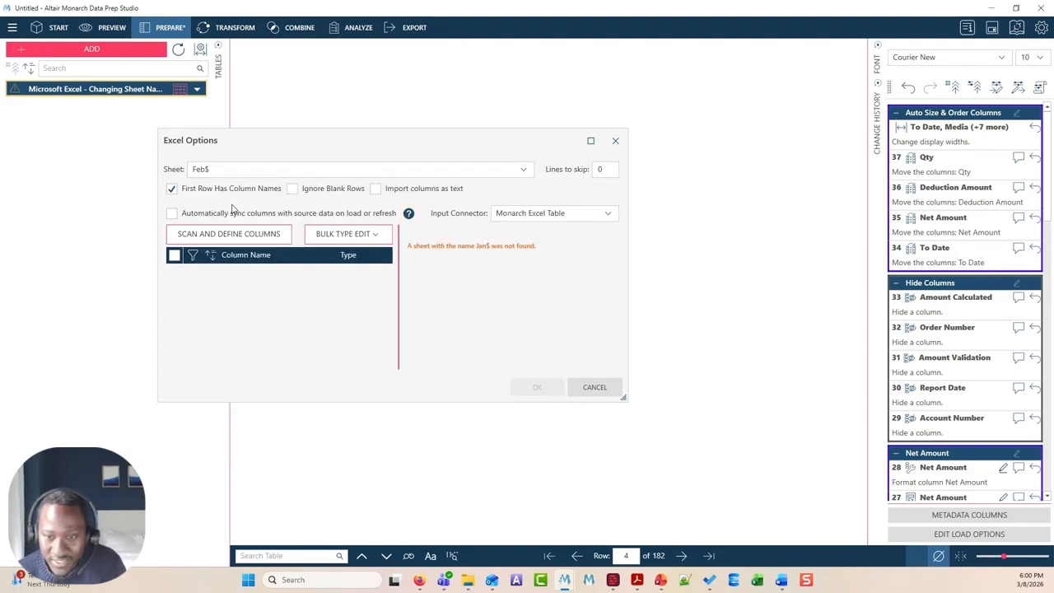
pyautogui.click(537, 388)
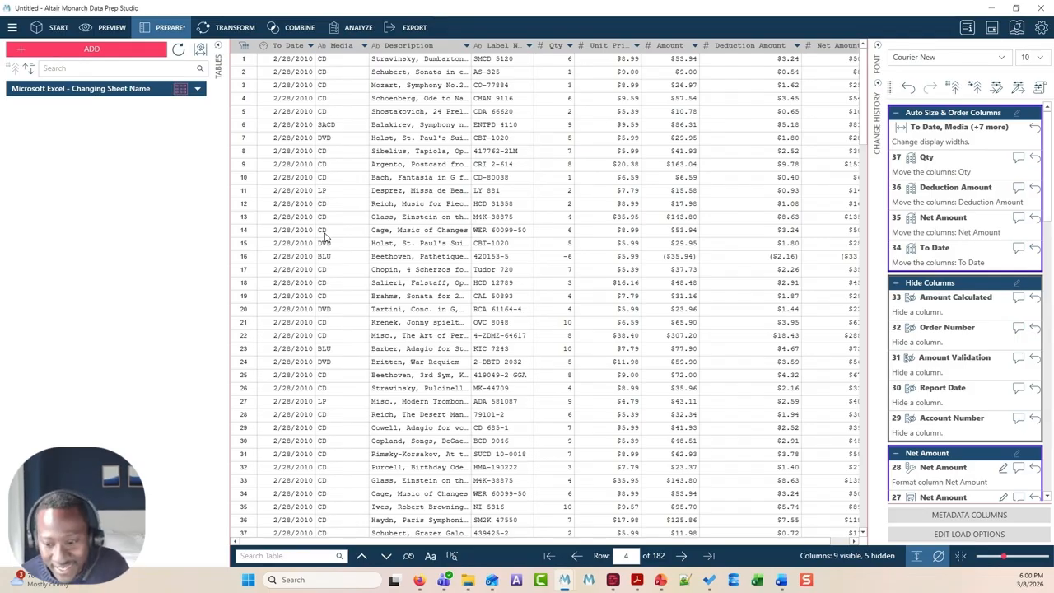
# Bring the 02 - Classic_Feb workbook from File Explorer into Data Prep Studio and open it in Excel Worksheet Design mode.
pyautogui.moveTo(467, 580)
pyautogui.click(461, 544)
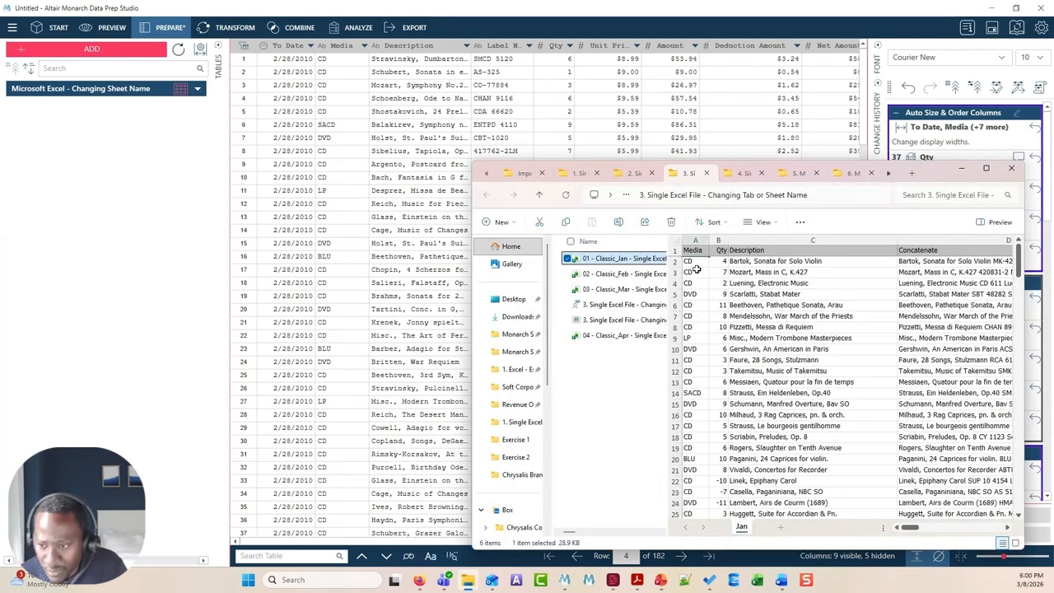
pyautogui.click(626, 273)
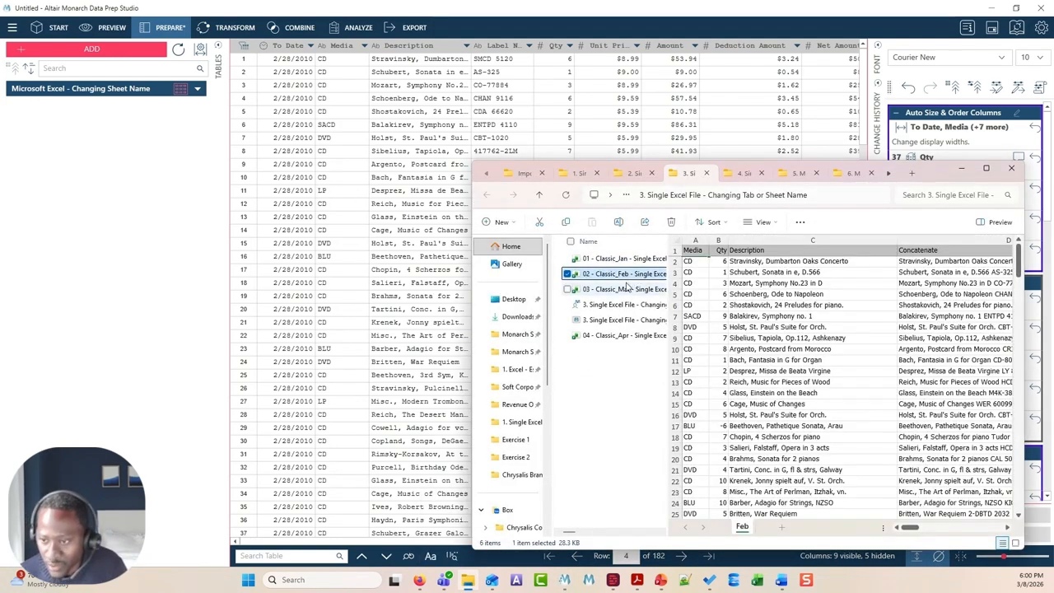
pyautogui.moveTo(623, 276); pyautogui.dragTo(128, 224)
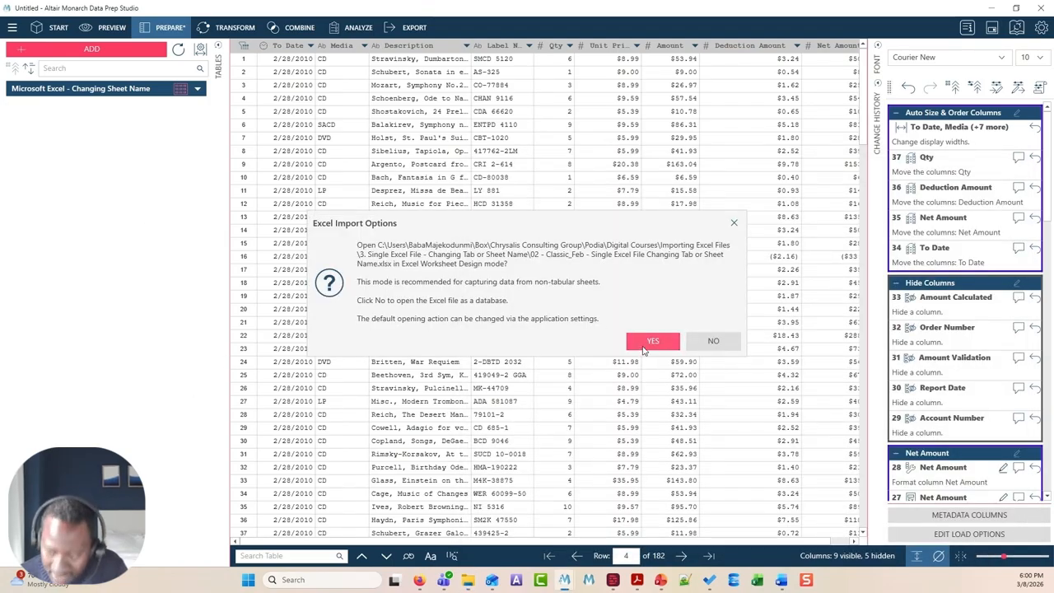
pyautogui.click(644, 349)
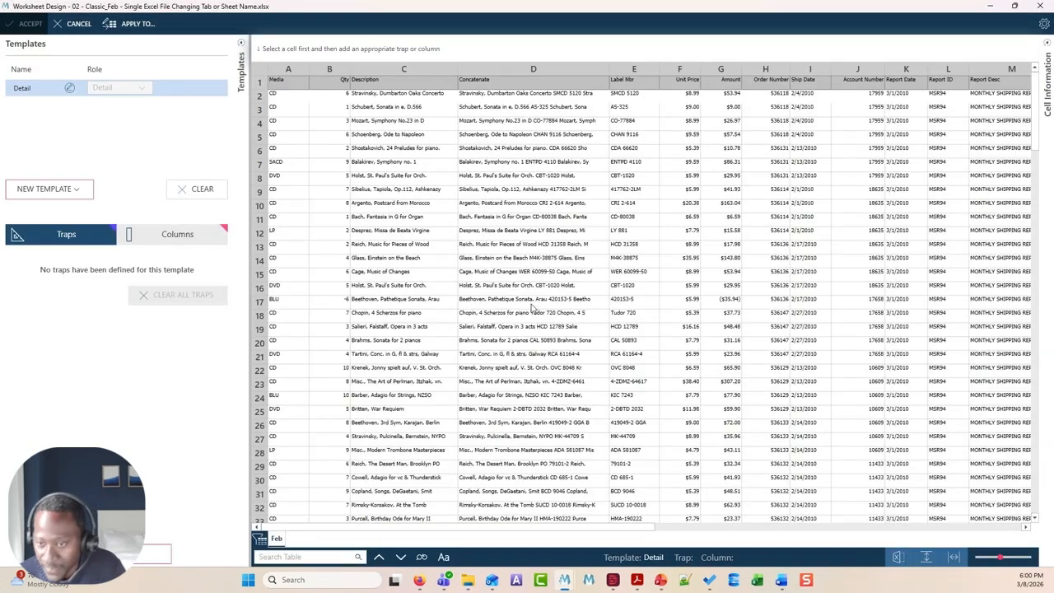
# Add columns to the Detail template from row 2 and define the column headers from row 1.
pyautogui.click(260, 99)
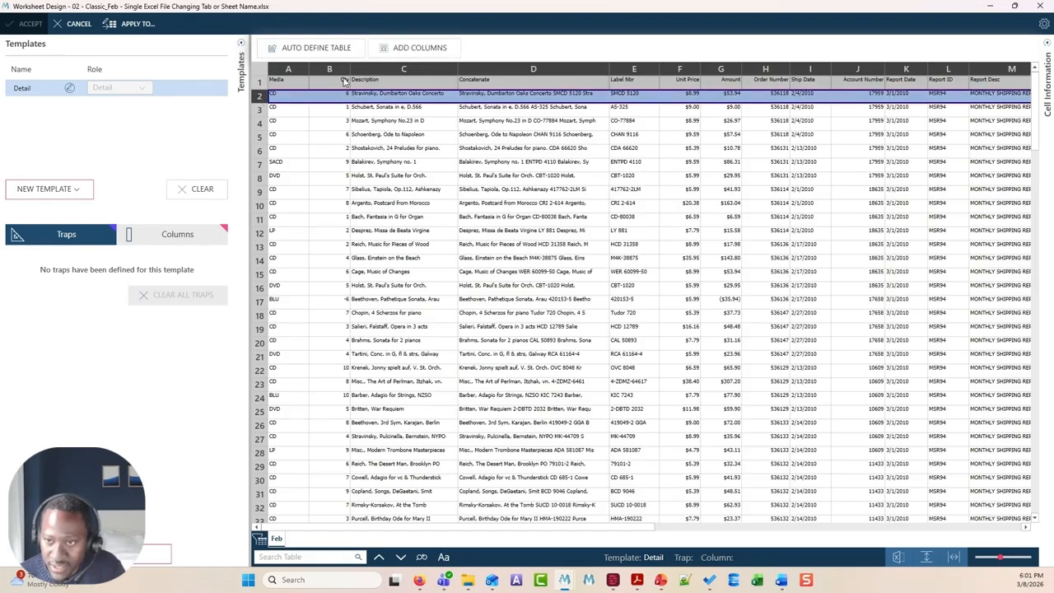
pyautogui.click(401, 51)
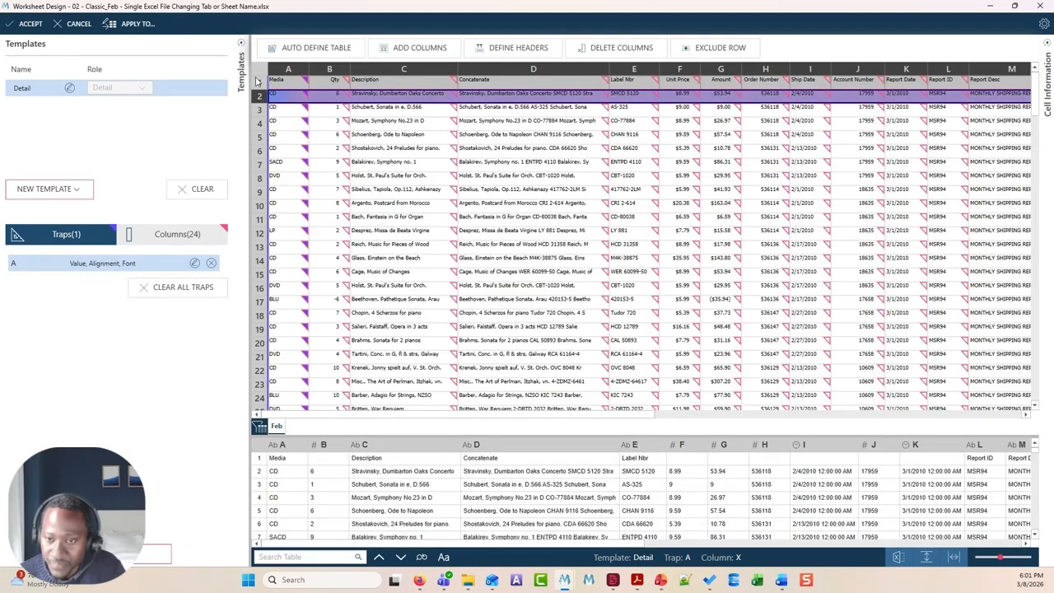
pyautogui.click(260, 82)
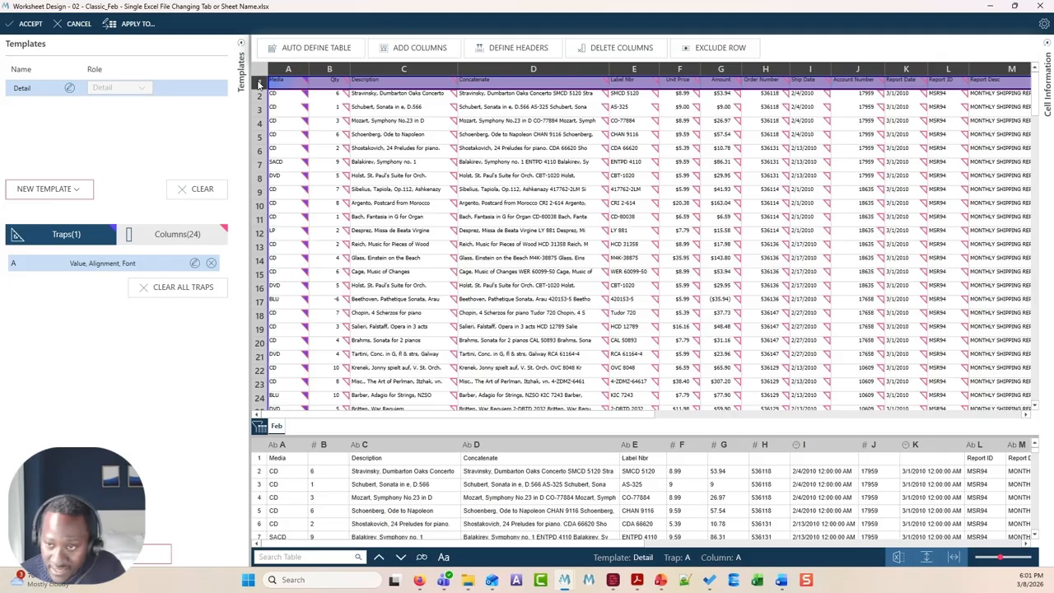
pyautogui.click(506, 51)
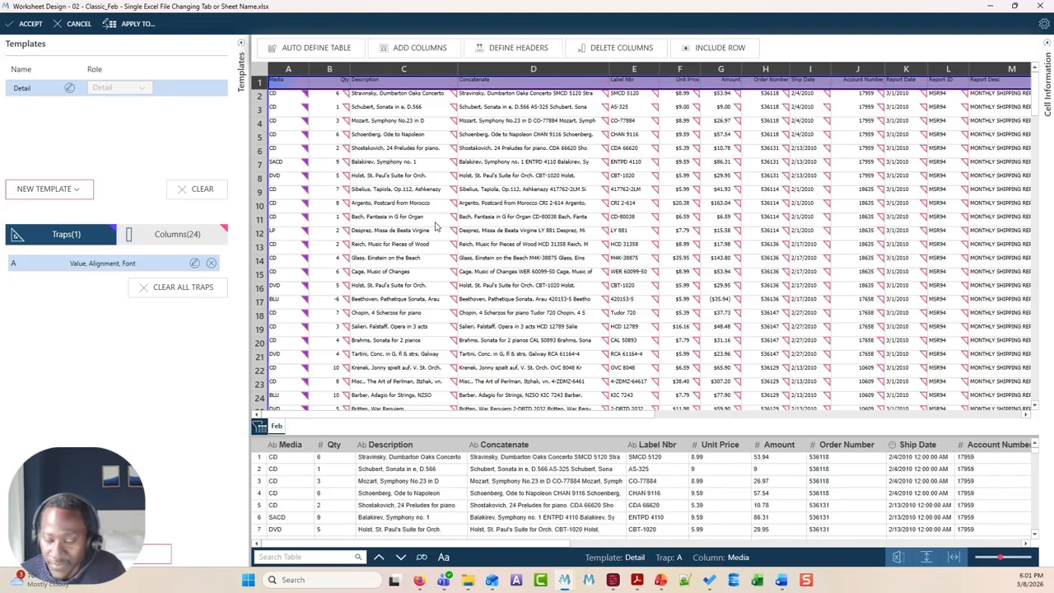
# Open the Apply to settings of the worksheet design and choose First Sheet as the target.
pyautogui.click(31, 25)
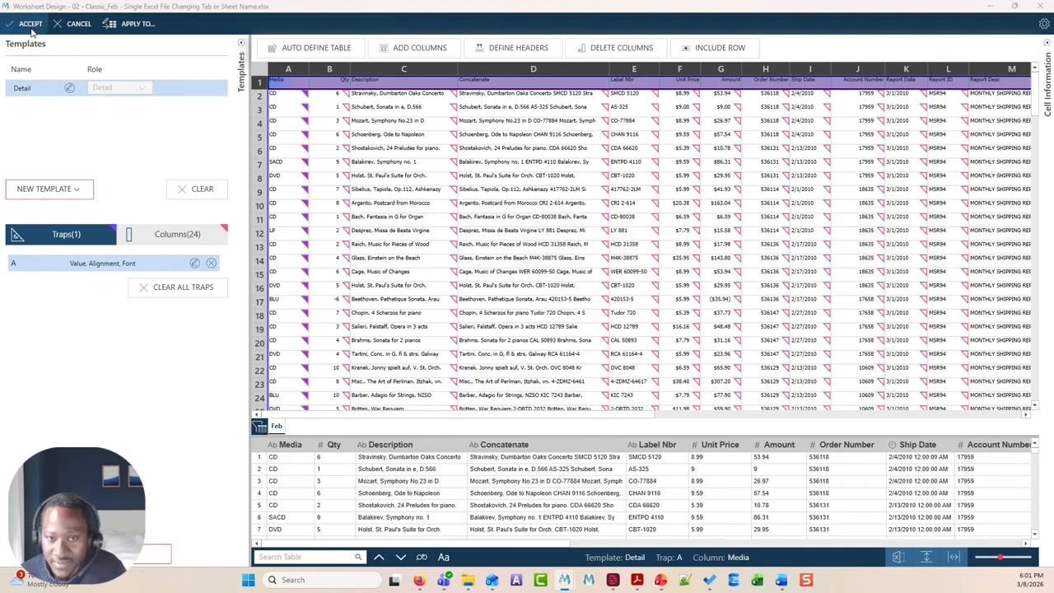
pyautogui.moveTo(543, 170); pyautogui.dragTo(494, 170)
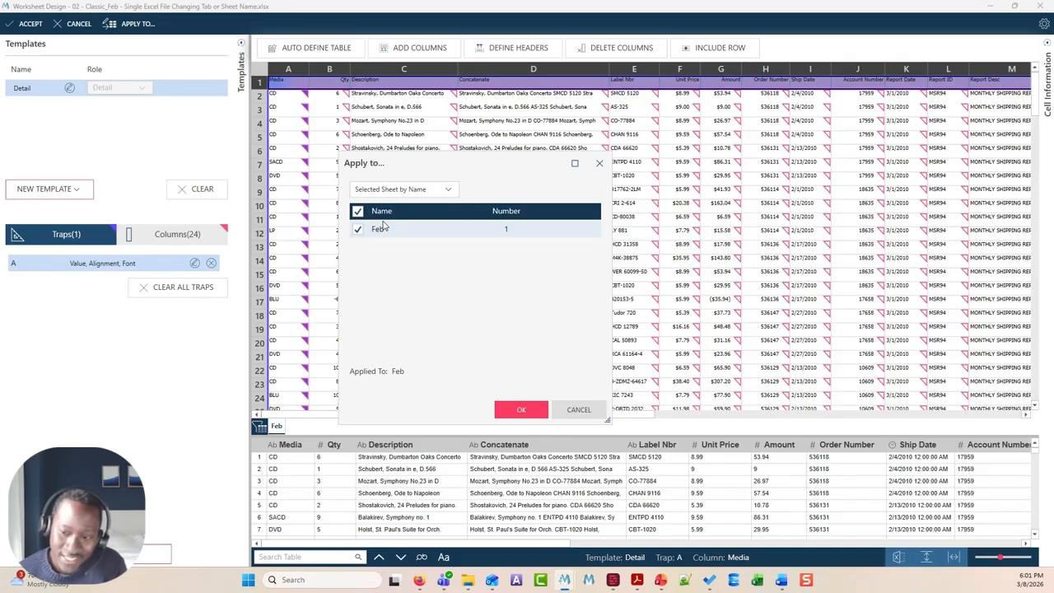
pyautogui.click(416, 190)
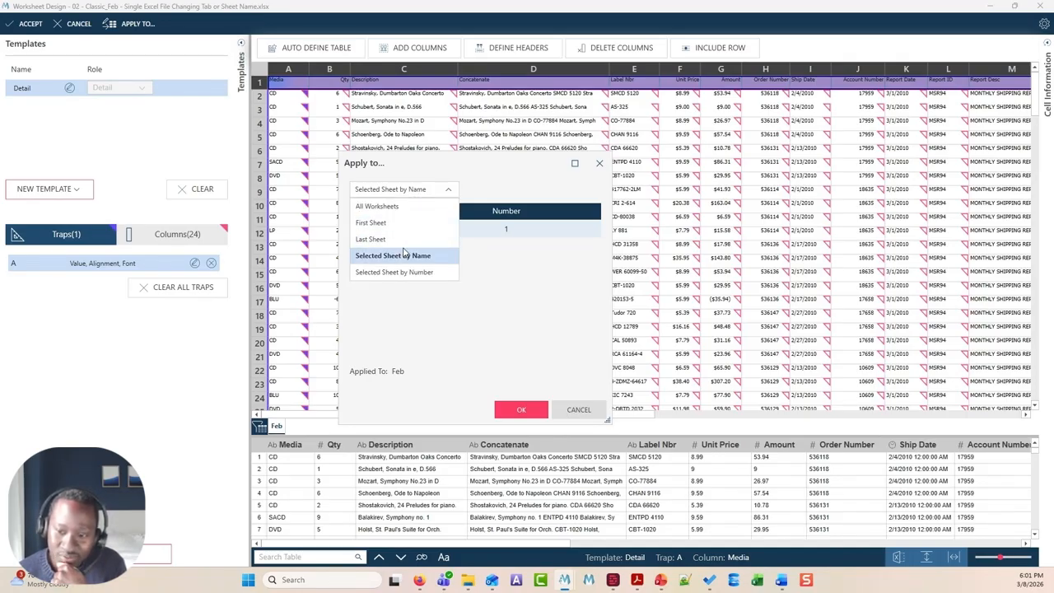
pyautogui.click(378, 223)
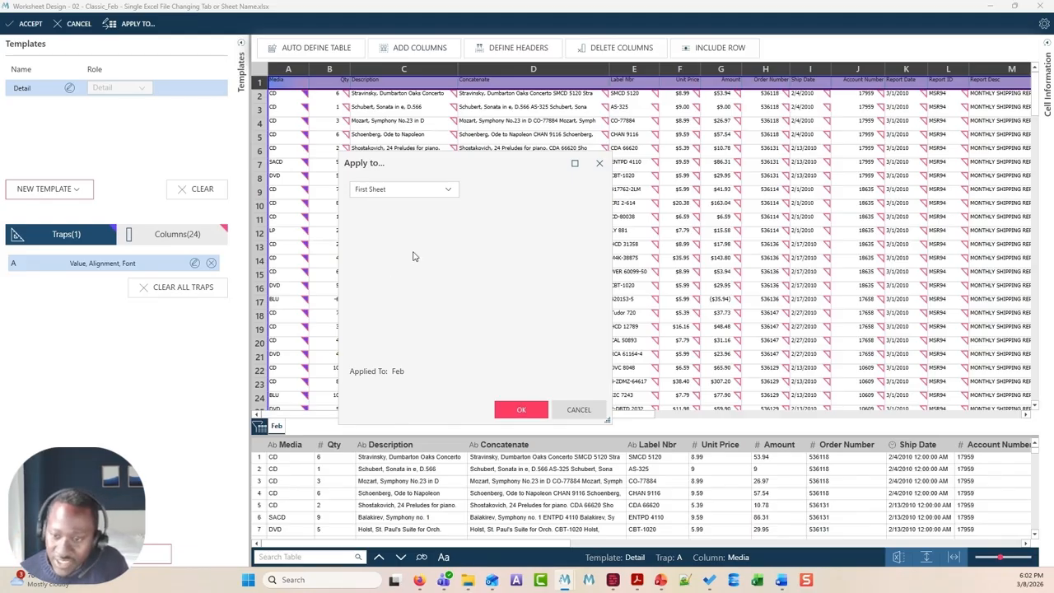
# Try the Last Sheet, Selected Sheet by Name, Selected Sheet by Number and All Worksheets options as the design's target.
pyautogui.click(442, 194)
pyautogui.click(382, 240)
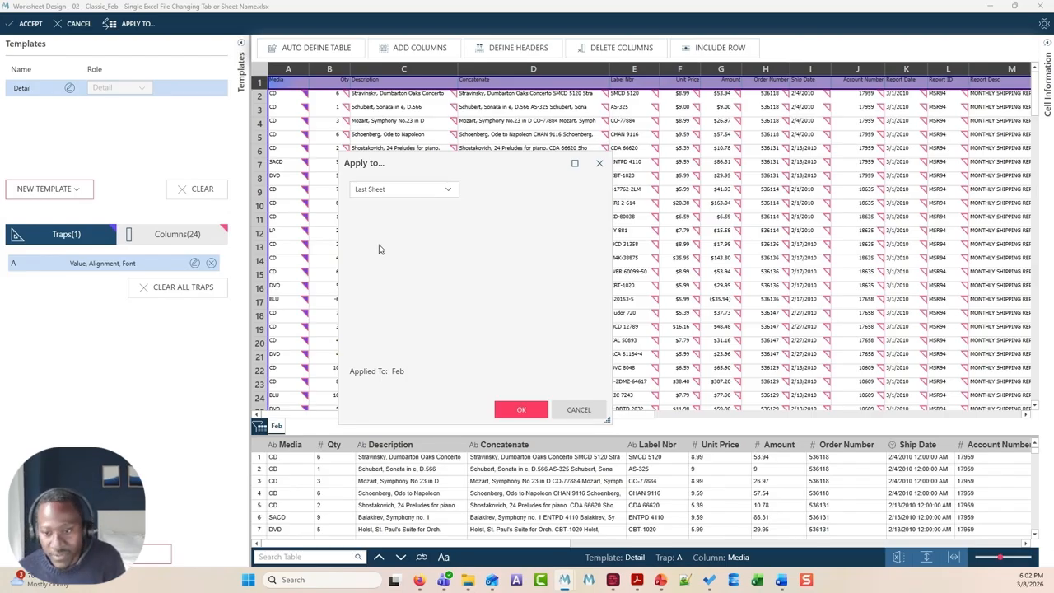
pyautogui.click(395, 191)
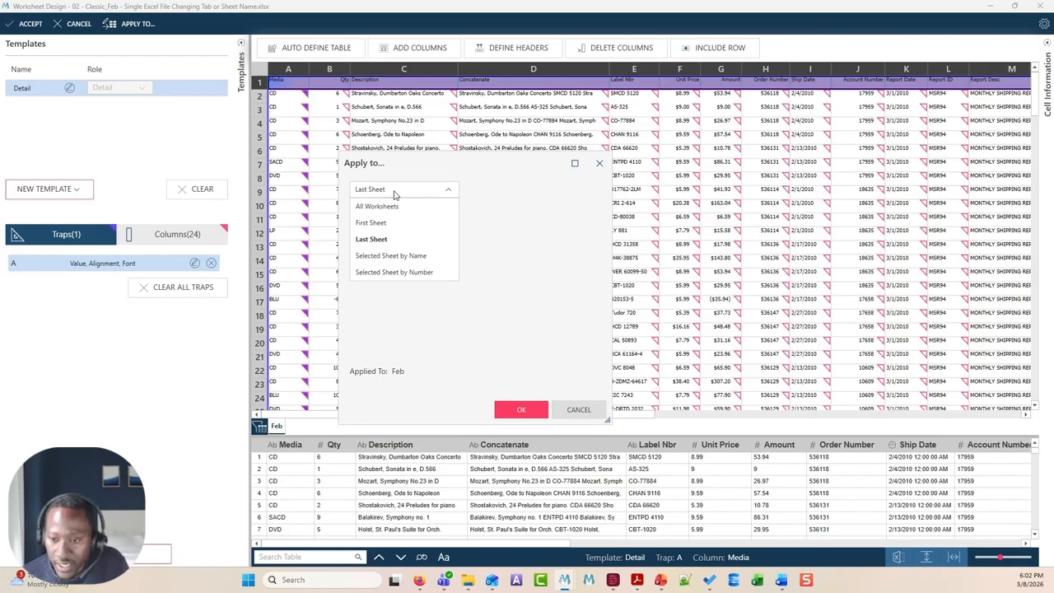
pyautogui.click(423, 262)
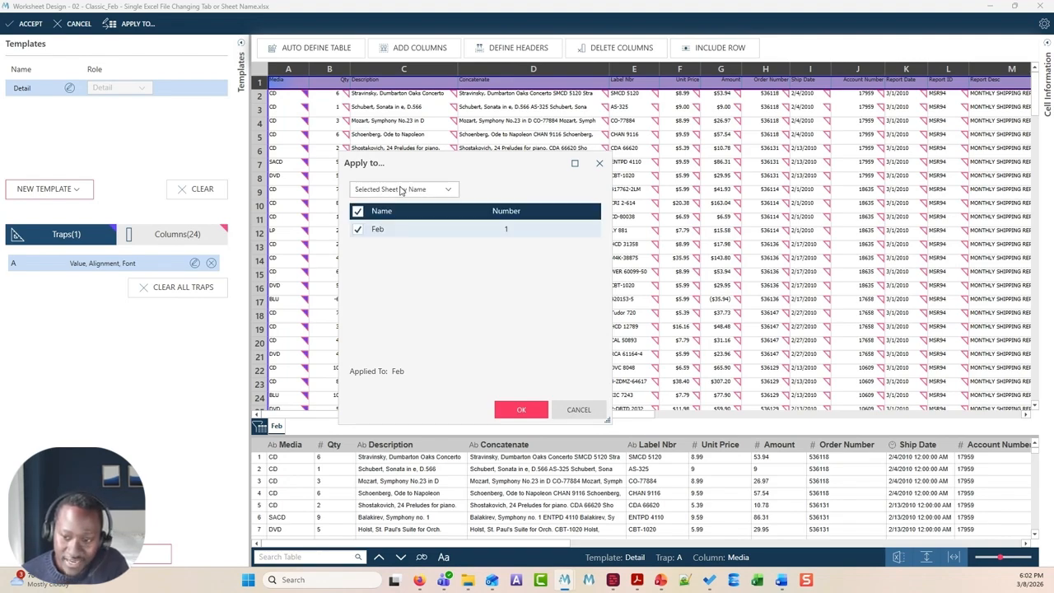
pyautogui.click(401, 190)
pyautogui.click(415, 272)
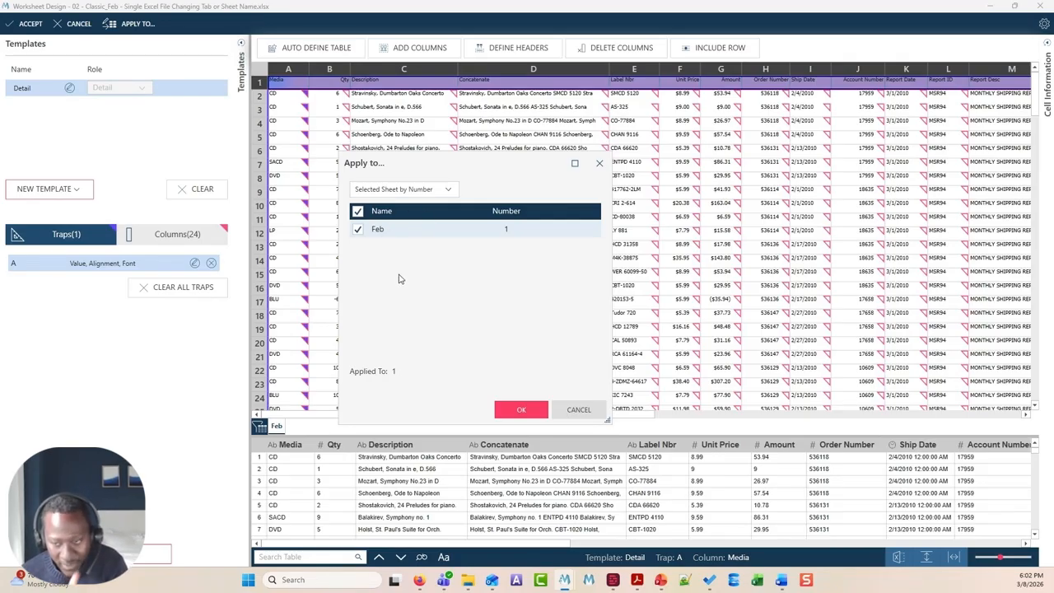
pyautogui.click(390, 196)
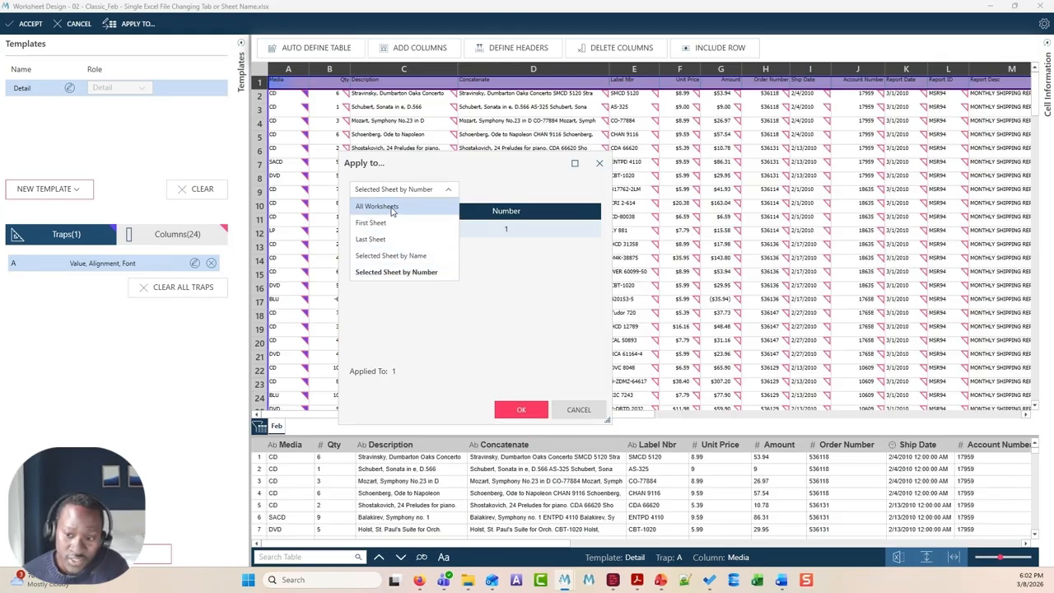
pyautogui.click(391, 207)
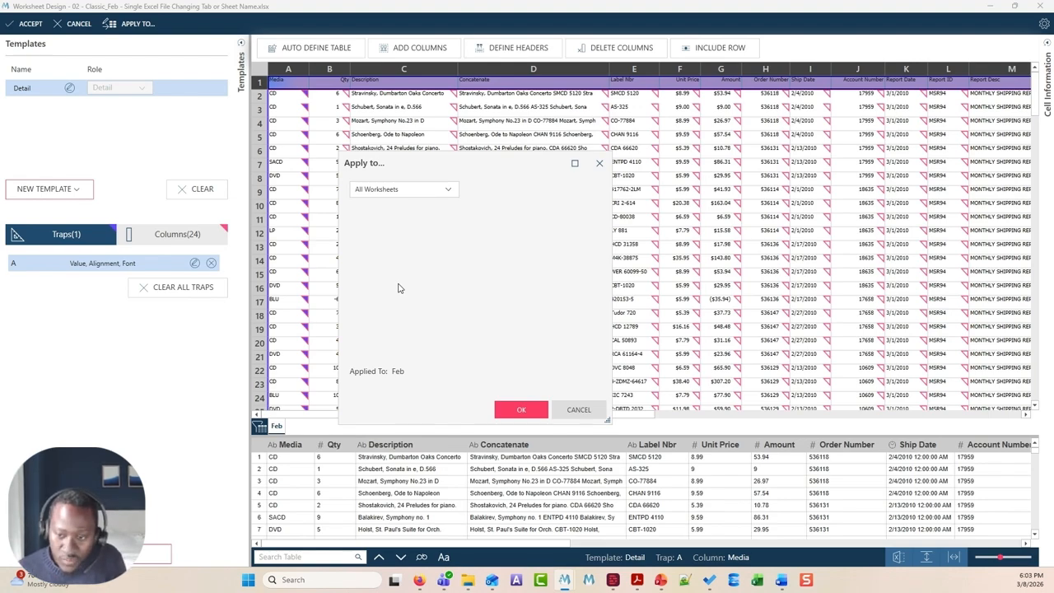
# Set the worksheet design to apply to First Sheet and accept it to load the table.
pyautogui.click(416, 189)
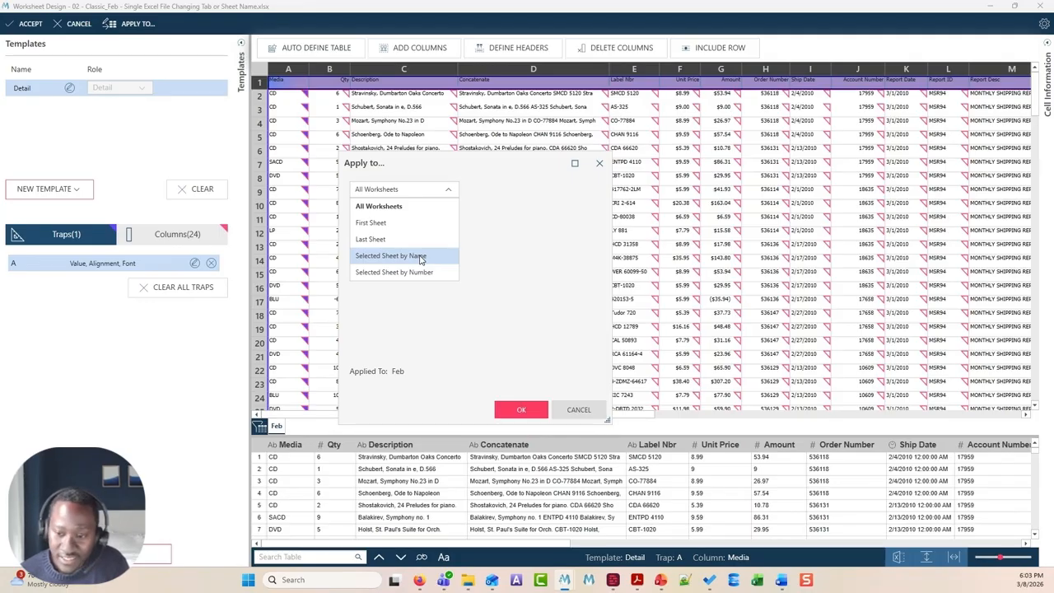
pyautogui.click(367, 224)
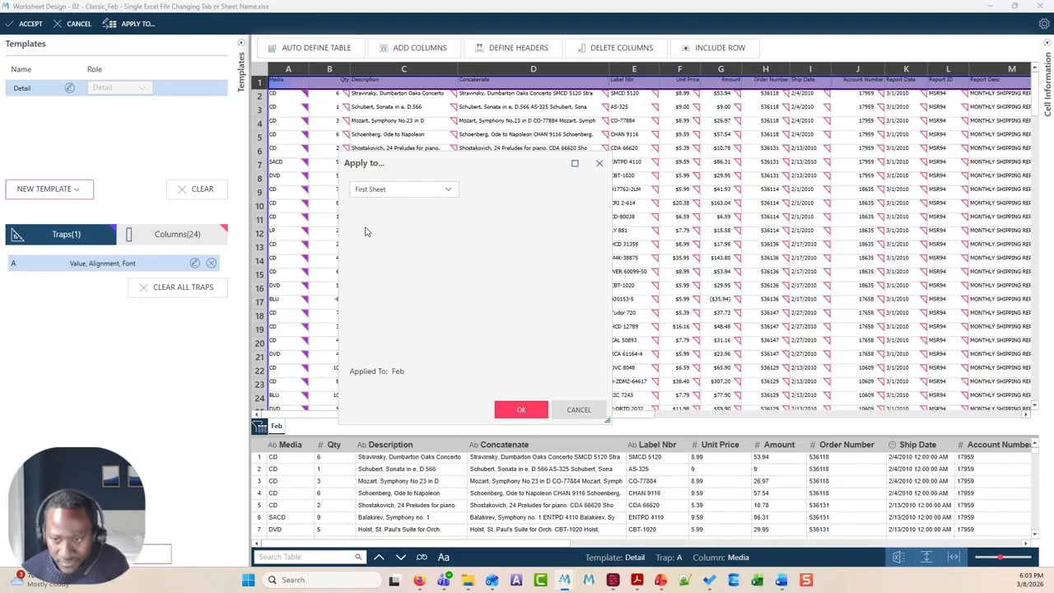
pyautogui.click(519, 411)
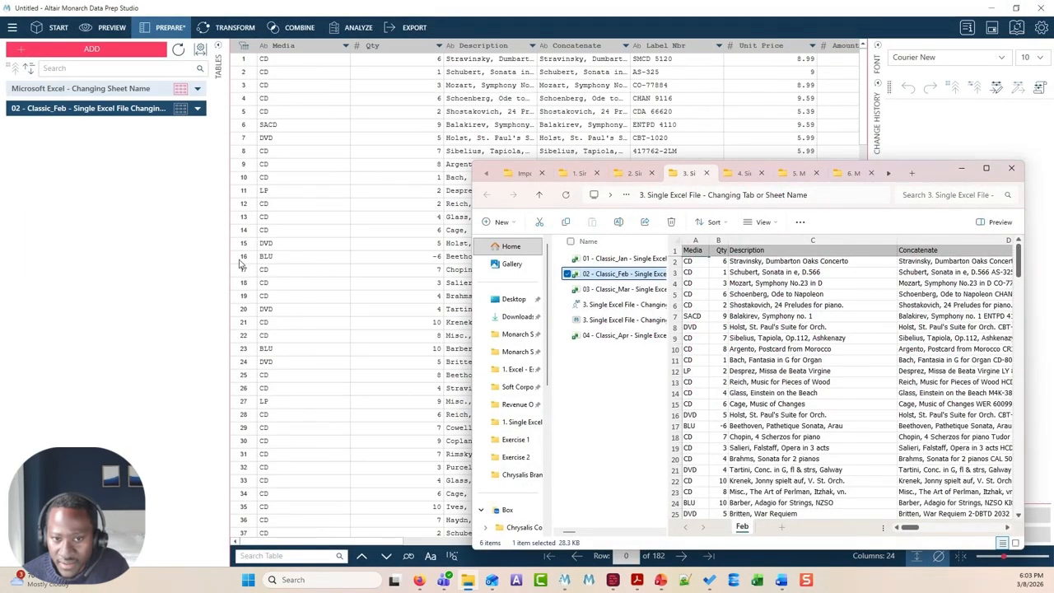
# Rename the 02 - Classic_Feb table to "Worksheet Design - Changing Sheet Name", reusing the wording of the Microsoft Excel table's name.
pyautogui.click(207, 170)
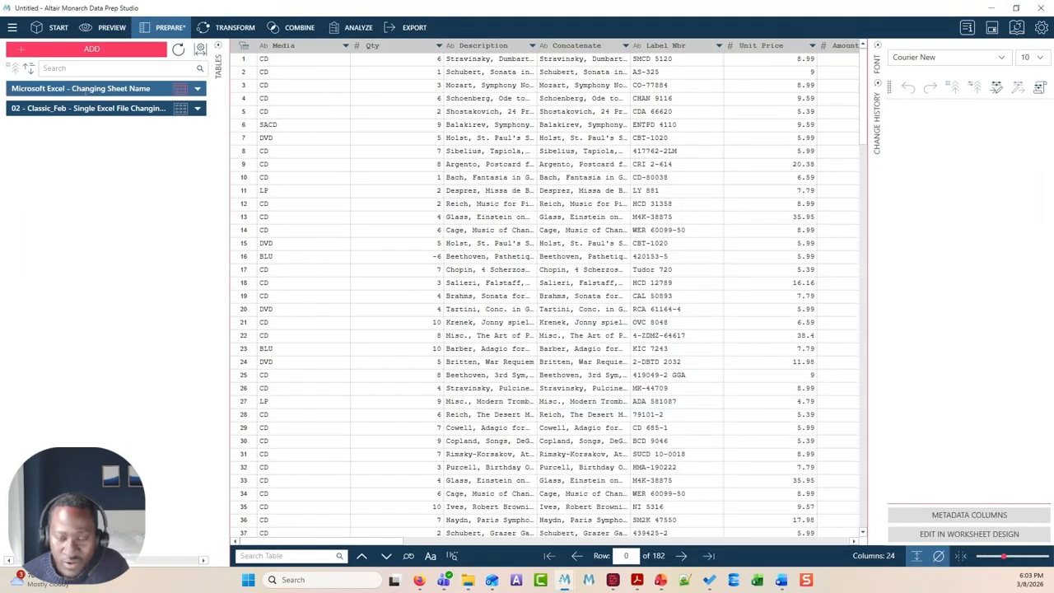
pyautogui.click(86, 92)
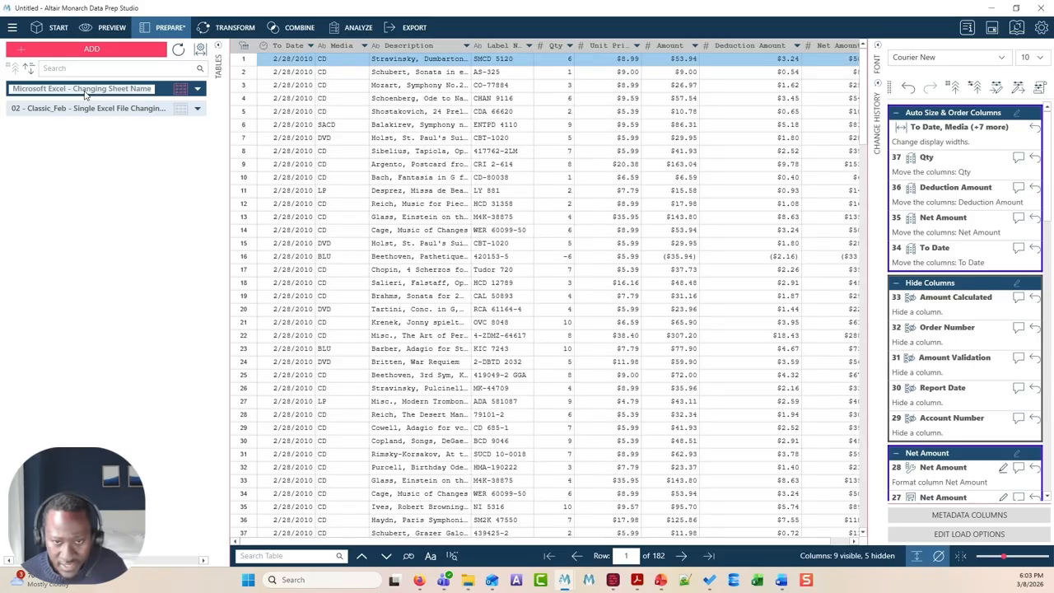
pyautogui.click(93, 107)
pyautogui.doubleClick(93, 107)
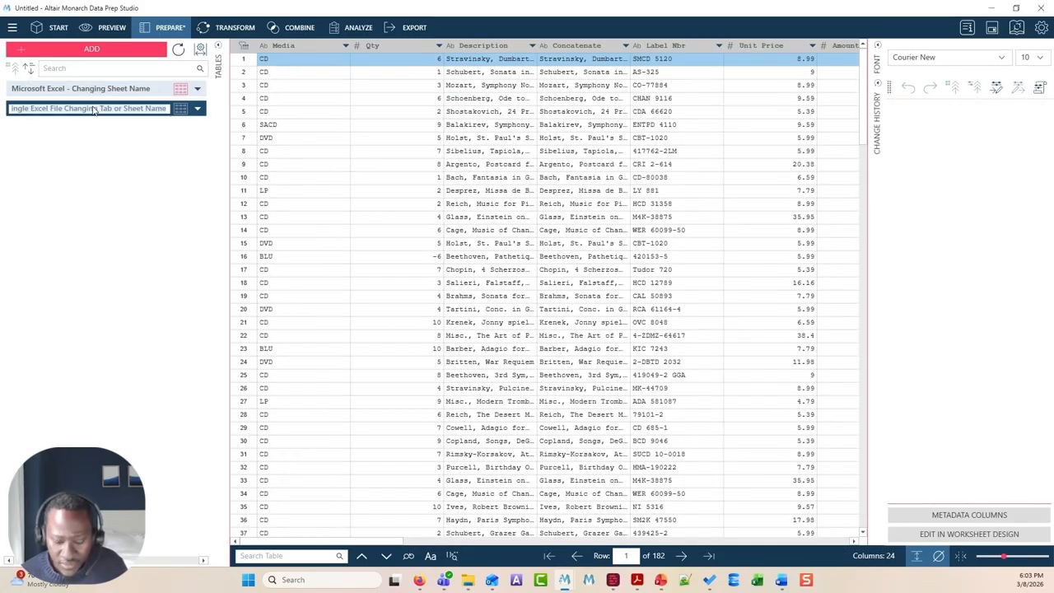
pyautogui.write('Microsoft Excel - Changing Sheet Name')
pyautogui.hotkey('shift', 'Right')
pyautogui.hotkey('shift', 'Right')
pyautogui.hotkey('shift', 'Right')
pyautogui.hotkey('shift', 'Right')
pyautogui.hotkey('shift', 'Right')
pyautogui.hotkey('shift', 'Right')
pyautogui.hotkey('shift', 'Right')
pyautogui.hotkey('shift', 'Right')
pyautogui.hotkey('shift', 'Right')
pyautogui.hotkey('shift', 'Right')
pyautogui.hotkey('shift', 'Right')
pyautogui.hotkey('shift', 'Right')
pyautogui.hotkey('shift', 'Right')
pyautogui.hotkey('shift', 'Right')
pyautogui.hotkey('shift', 'Right')
pyautogui.hotkey('shift', 'Right')
pyautogui.hotkey('shift', 'Right')
pyautogui.hotkey('shift', 'Right')
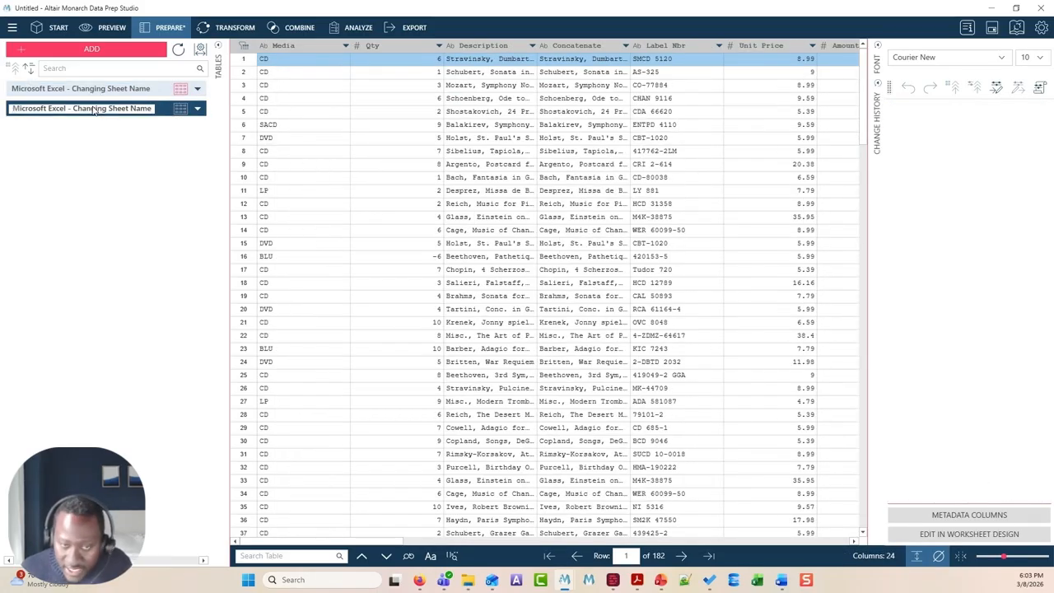
pyautogui.write('Worksheet')
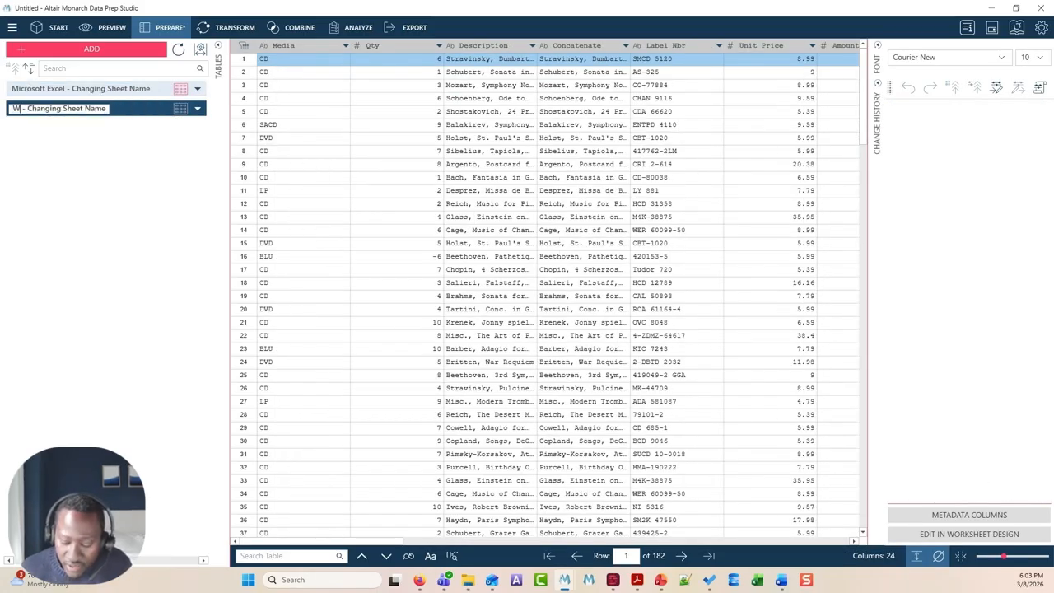
pyautogui.write(' Desi')
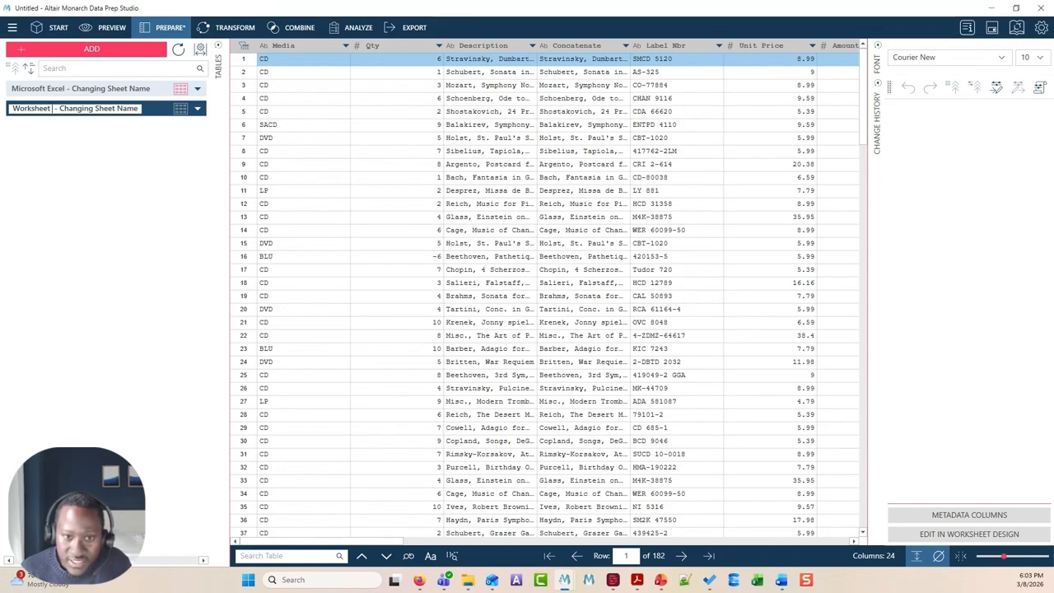
pyautogui.write('gn')
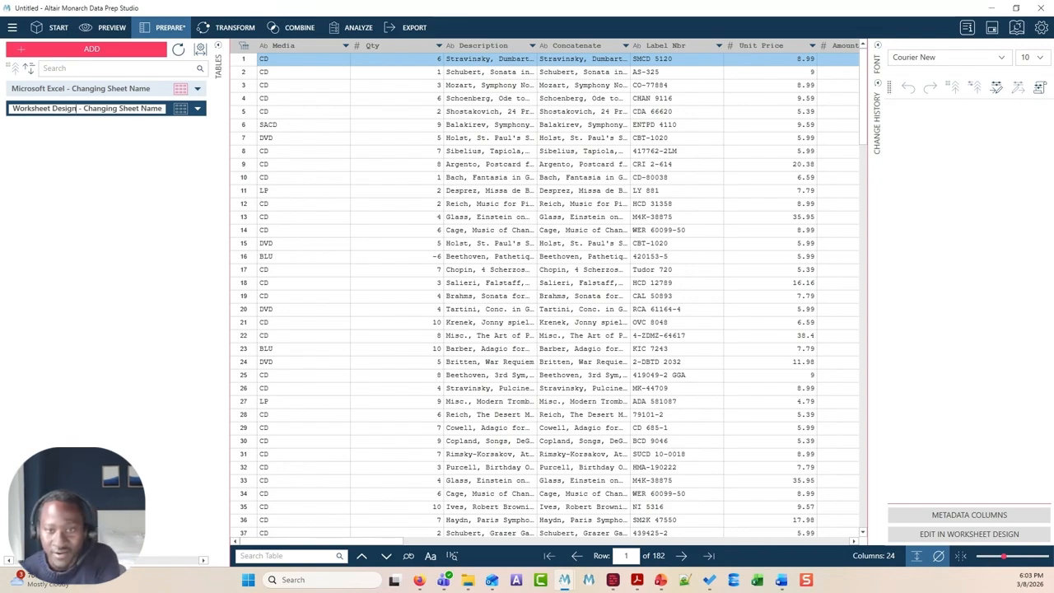
pyautogui.click(318, 141)
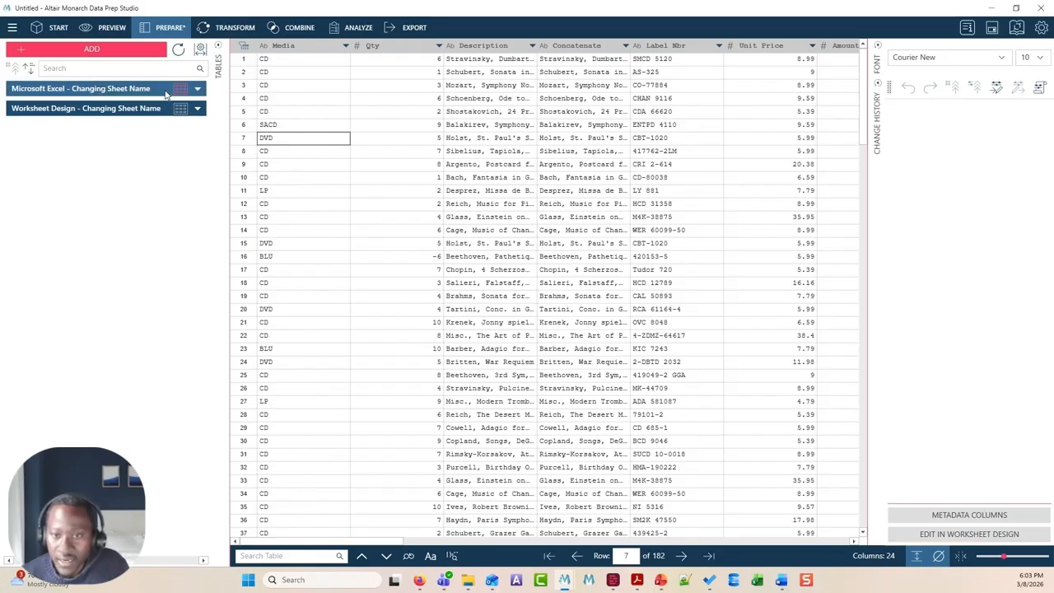
# Copy the change history of the "Microsoft Excel - Changing Sheet Name" table onto the "Worksheet Design - Changing Sheet Name" table.
pyautogui.click(166, 95)
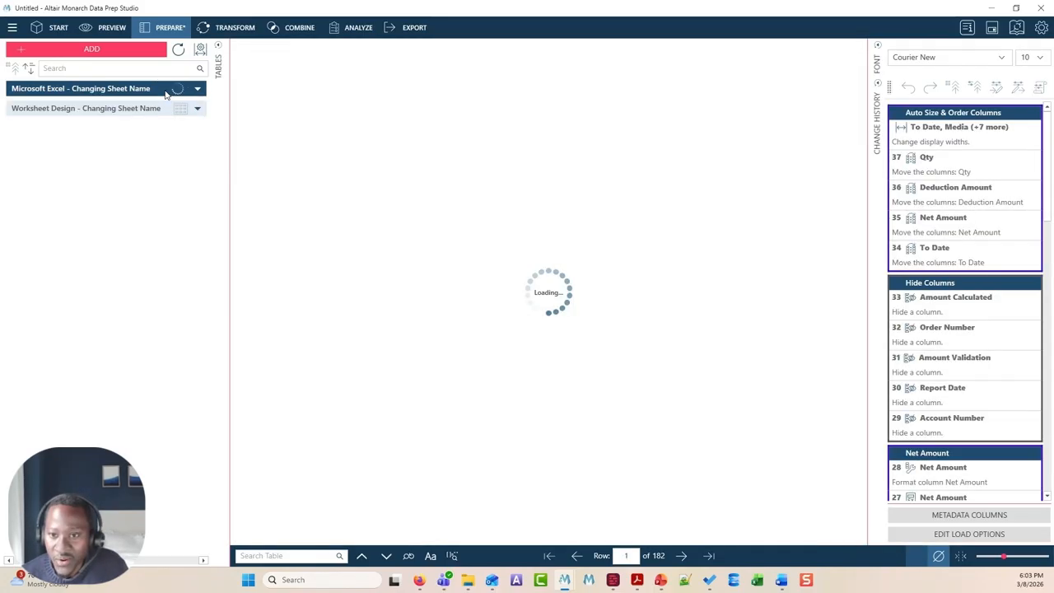
pyautogui.click(163, 111)
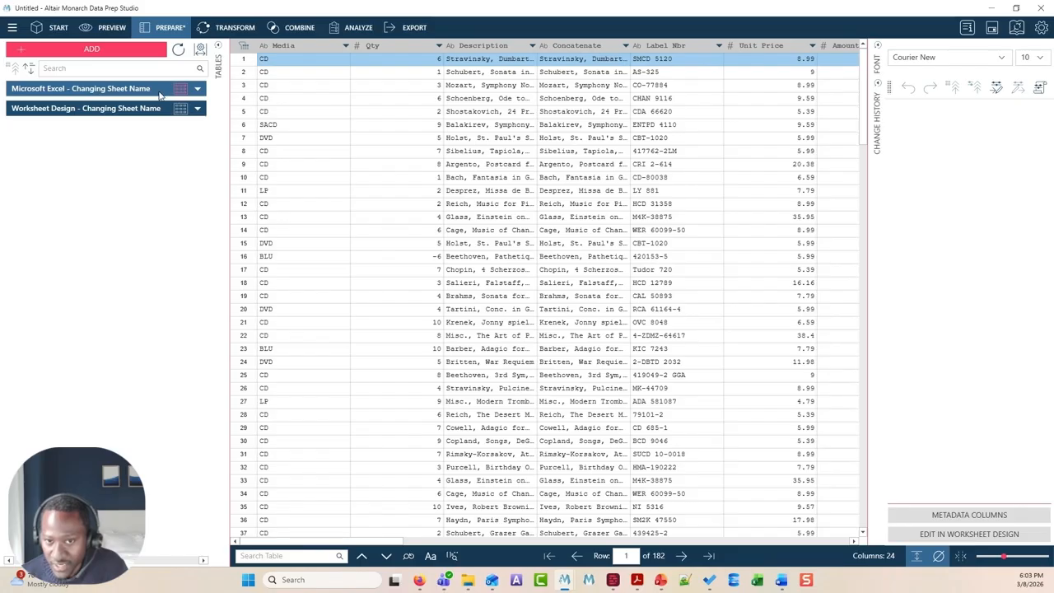
pyautogui.click(155, 91)
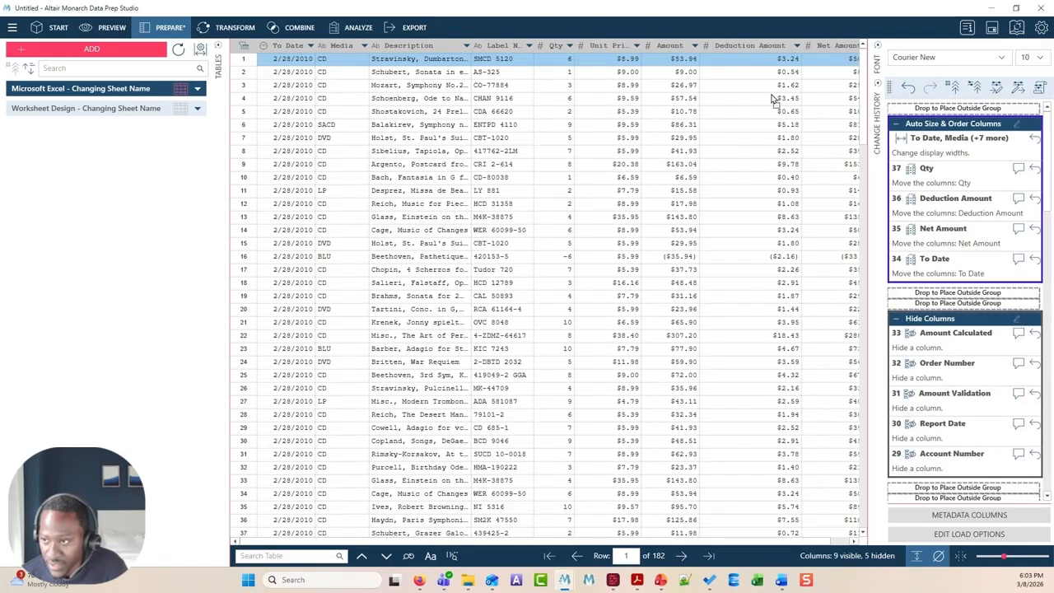
pyautogui.click(121, 110)
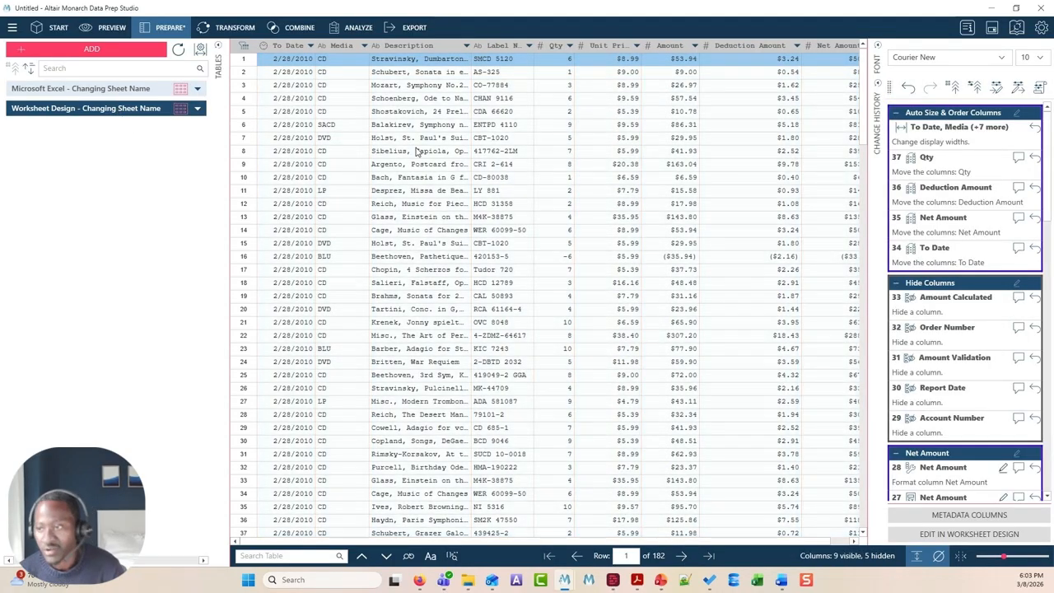
pyautogui.click(419, 153)
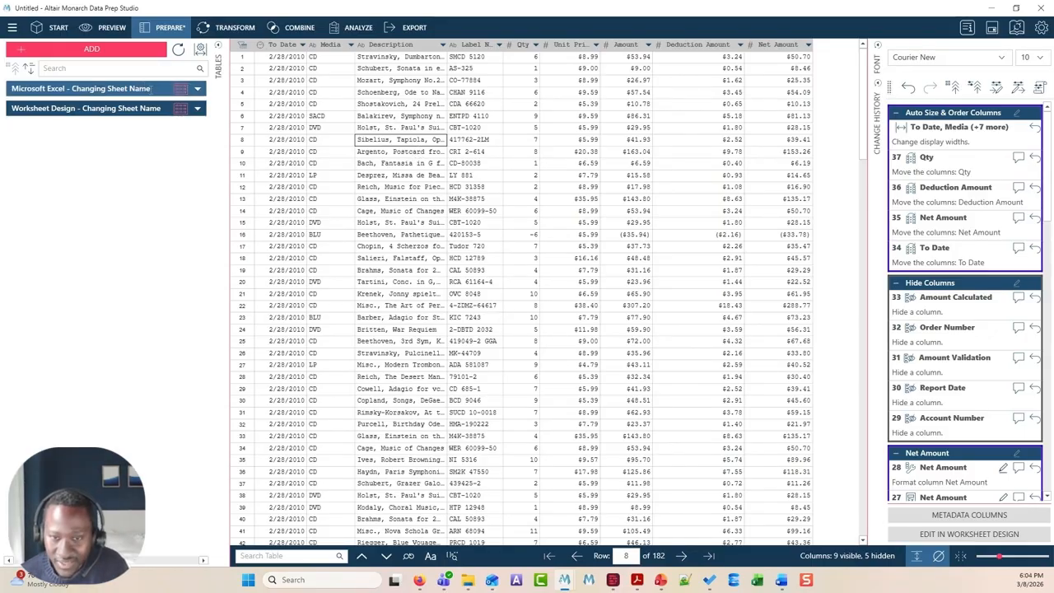
# Check the full source file path of the "Microsoft Excel - Changing Sheet Name" table, leaving the path unedited.
pyautogui.click(151, 88)
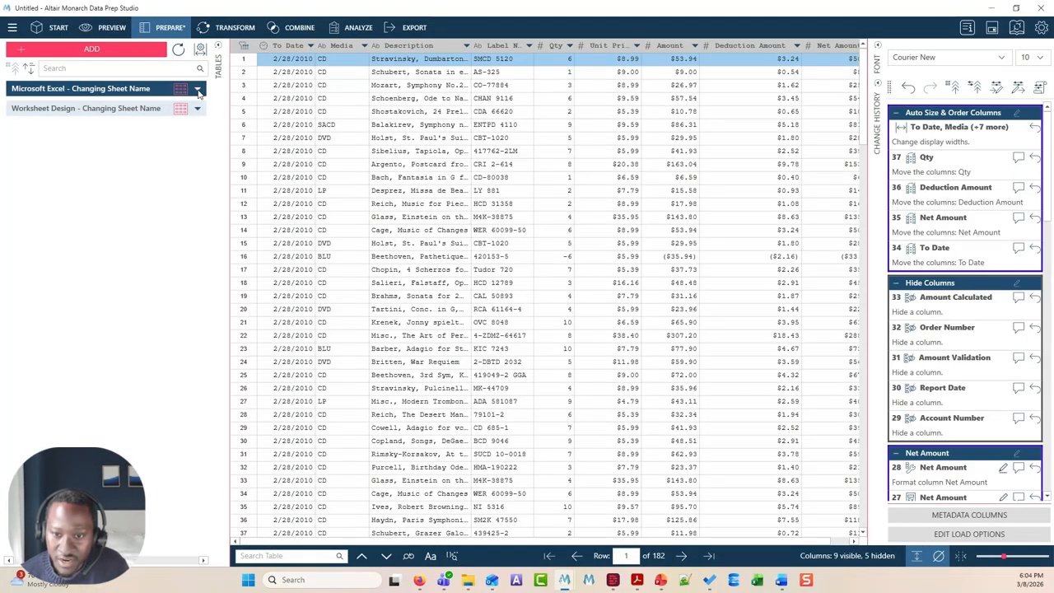
pyautogui.click(198, 91)
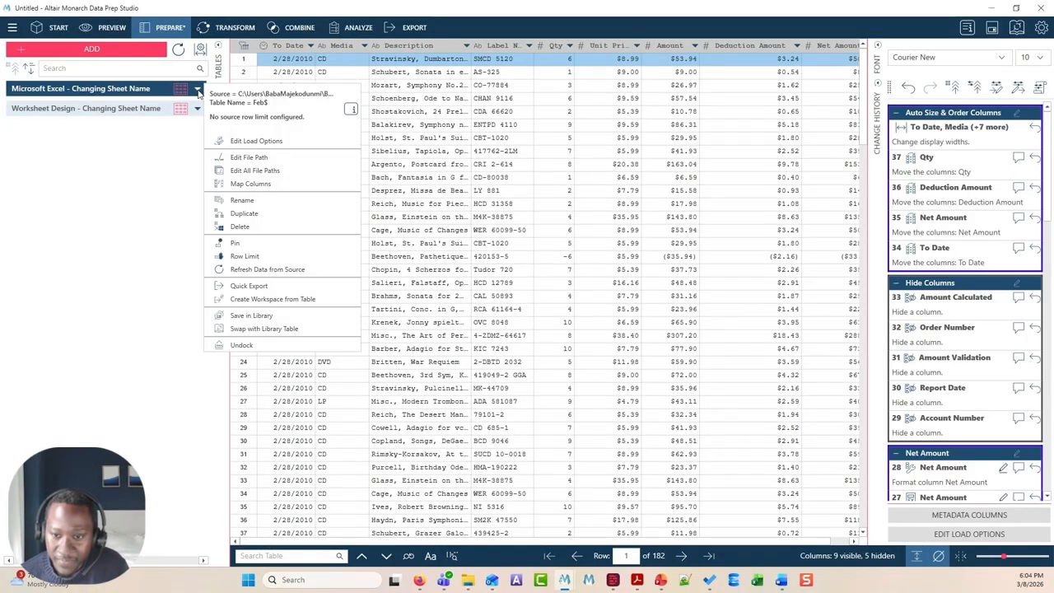
pyautogui.click(246, 157)
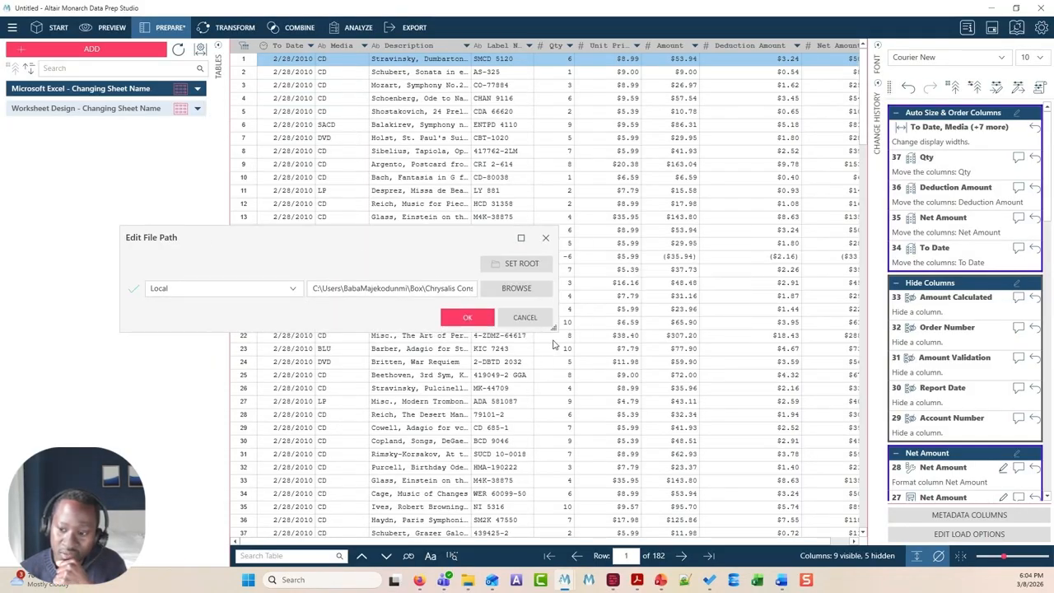
pyautogui.moveTo(554, 327); pyautogui.dragTo(1039, 428)
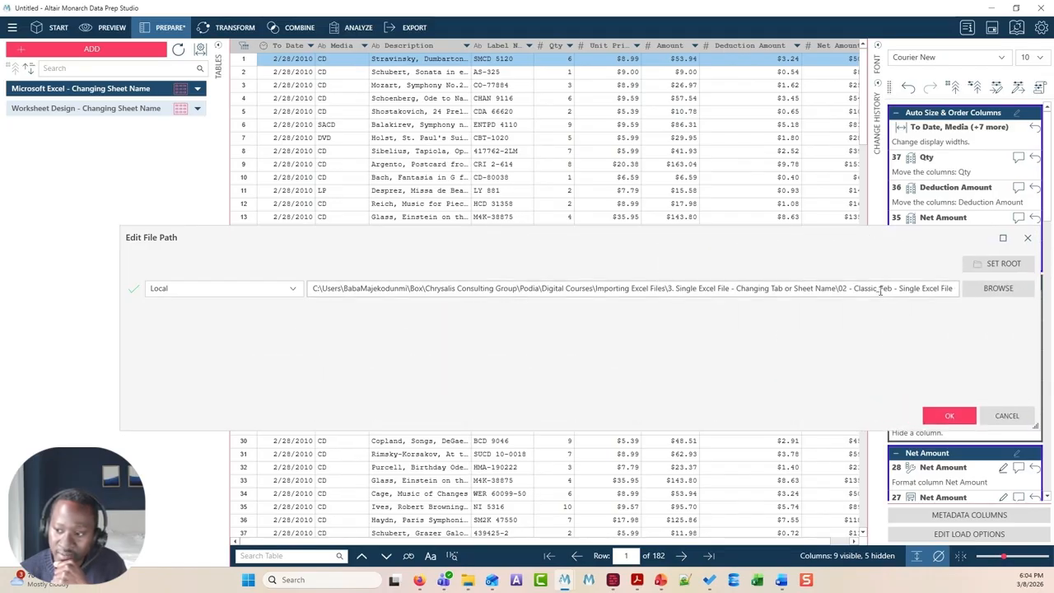
pyautogui.click(994, 419)
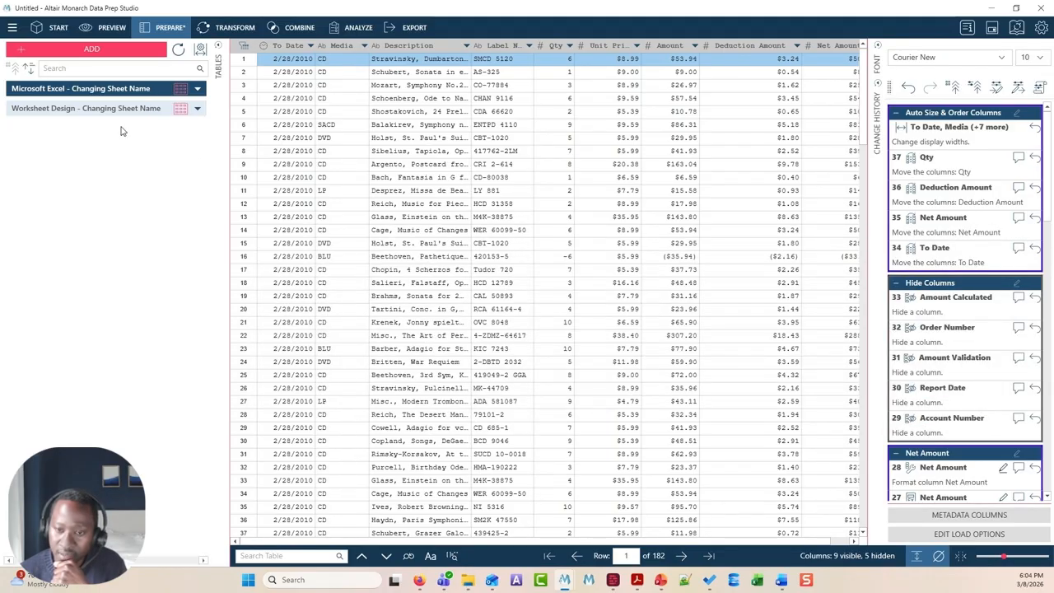
# Check the full source file path of the "Worksheet Design - Changing Sheet Name" table, leaving the path unedited.
pyautogui.click(188, 112)
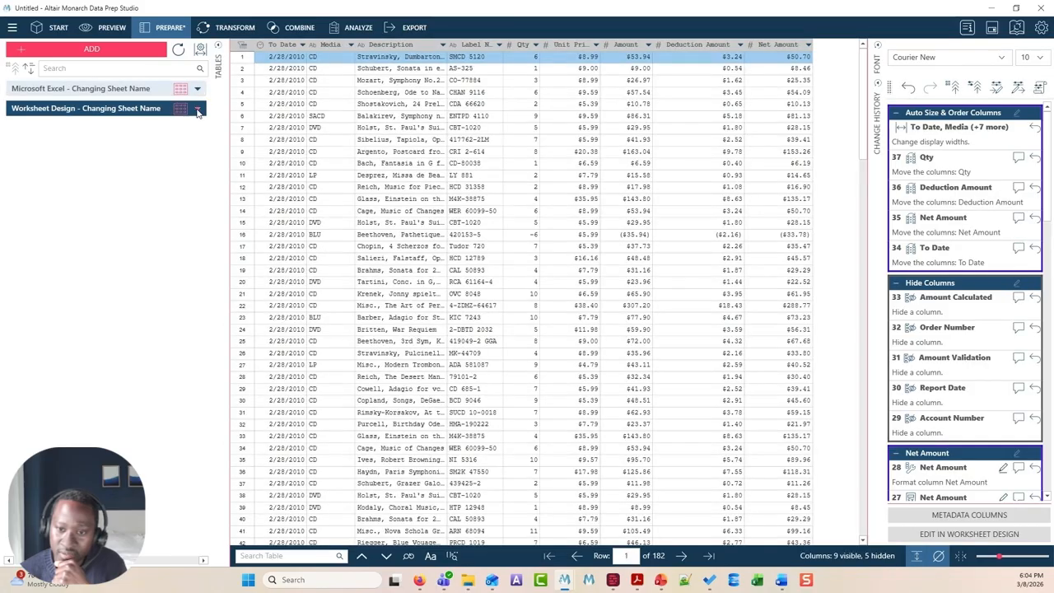
pyautogui.click(198, 108)
pyautogui.click(270, 191)
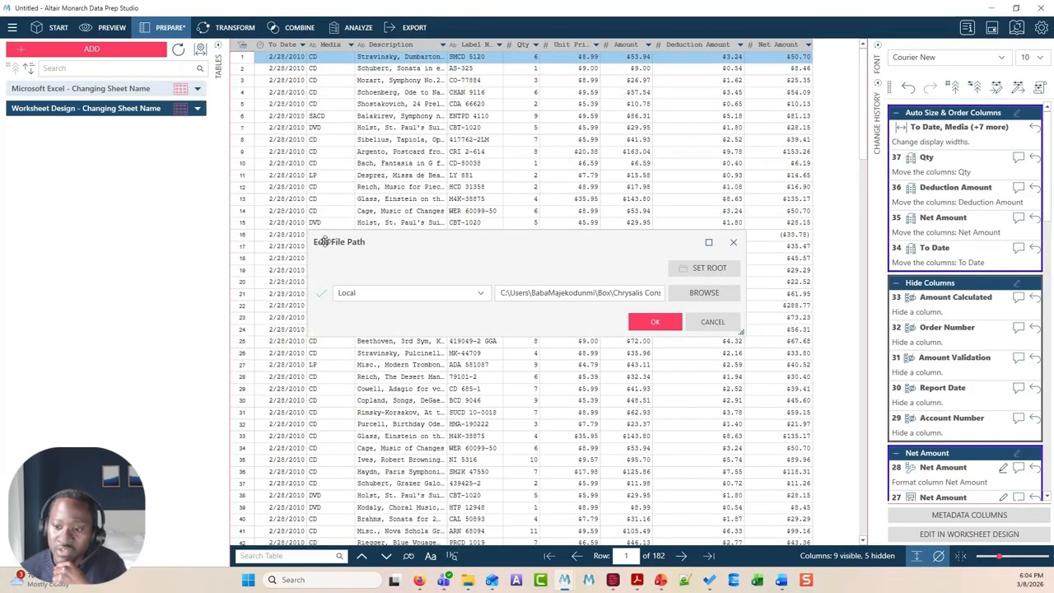
pyautogui.moveTo(405, 243); pyautogui.dragTo(234, 219)
pyautogui.moveTo(571, 309); pyautogui.dragTo(955, 377)
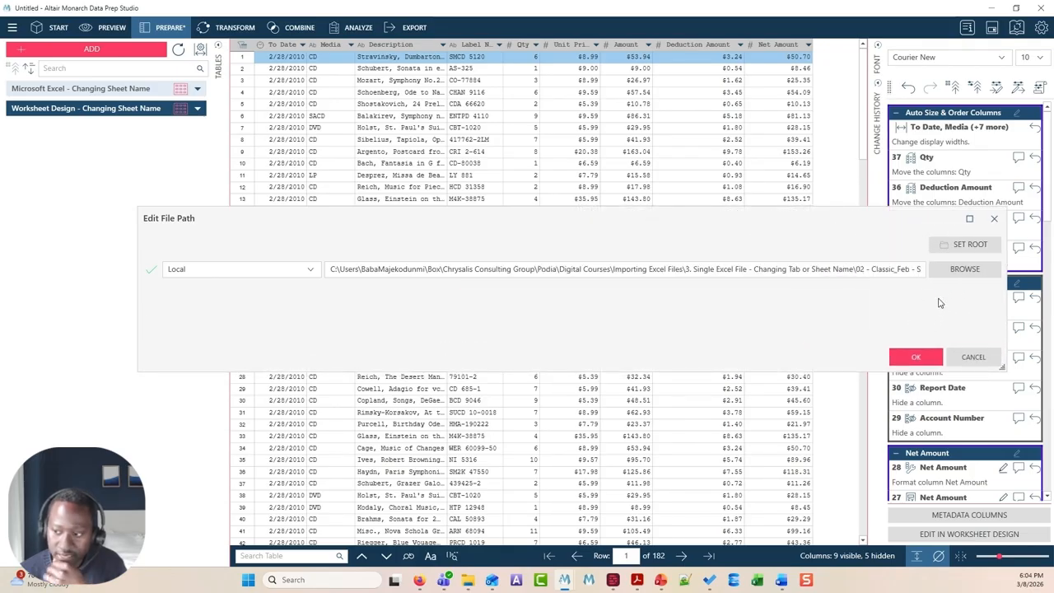
pyautogui.click(921, 362)
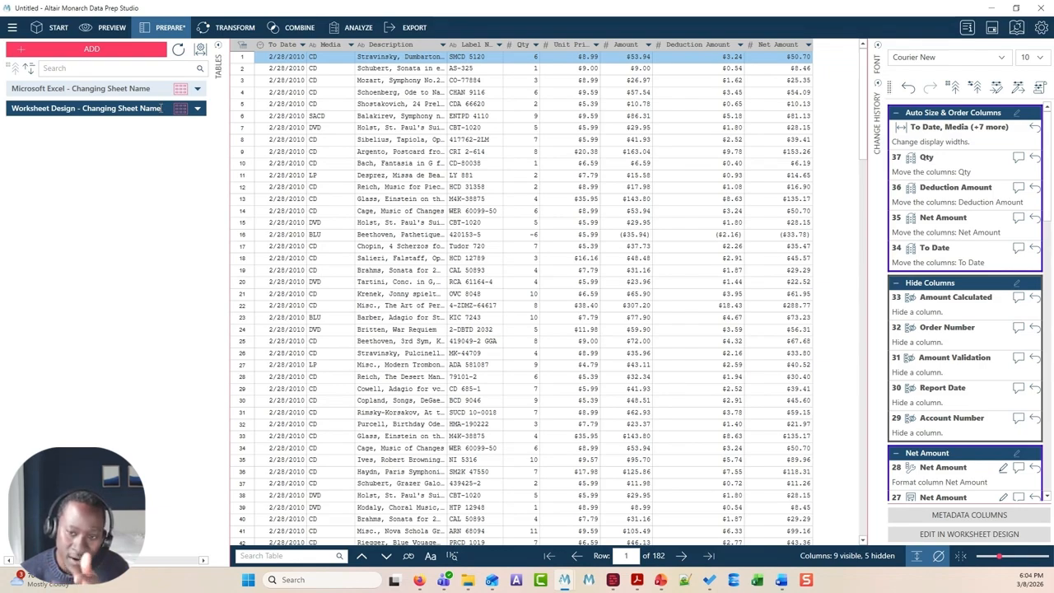
# Repoint all workspace file paths to "03 - Classic_Mar - Single Excel File Changing Tab or Sheet Name.xlsx" and reload the tables.
pyautogui.click(167, 96)
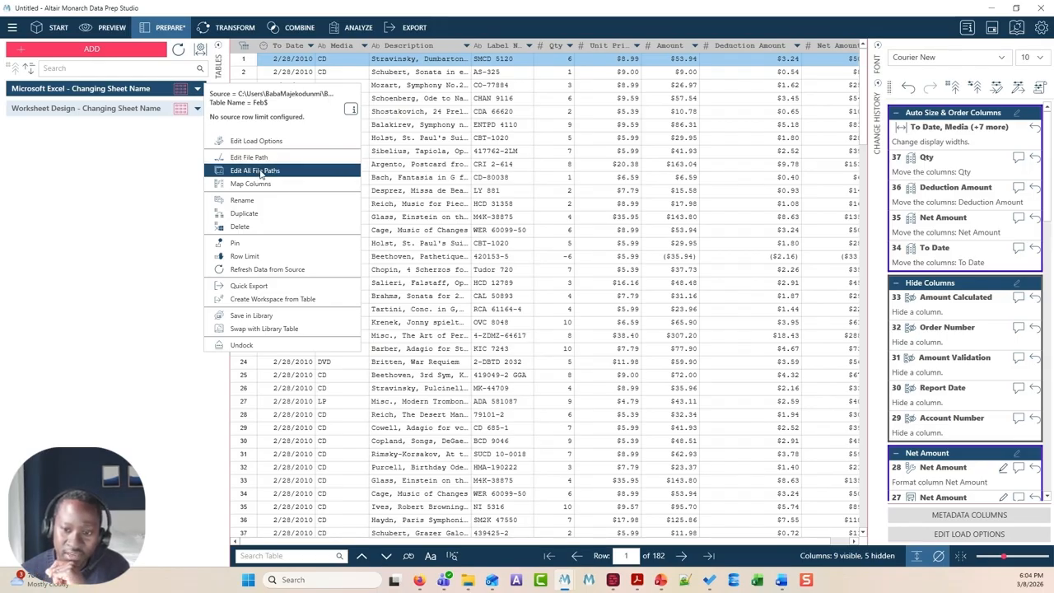
pyautogui.click(261, 173)
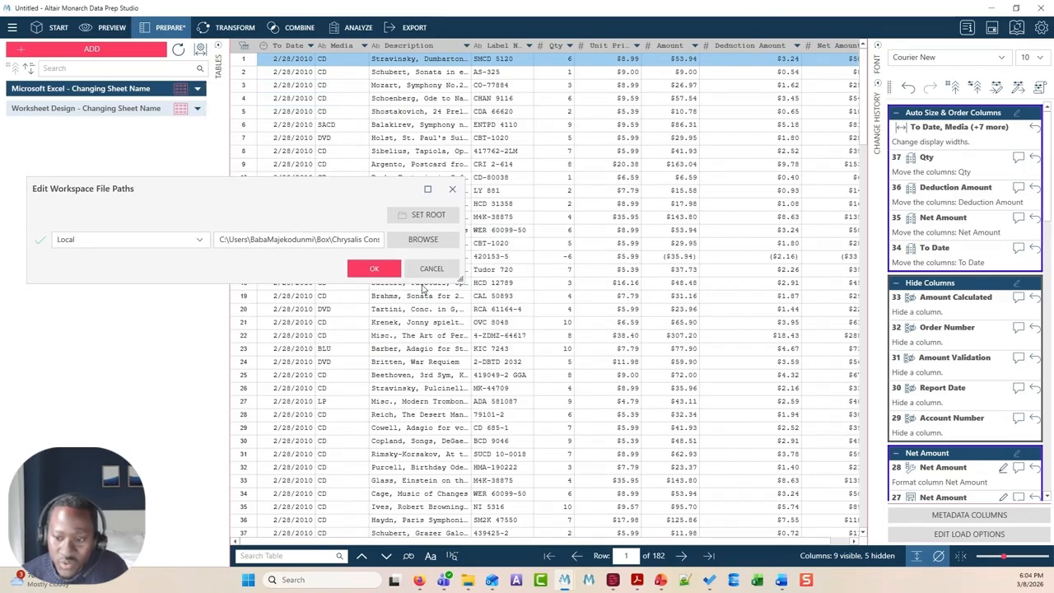
pyautogui.moveTo(460, 279); pyautogui.dragTo(982, 341)
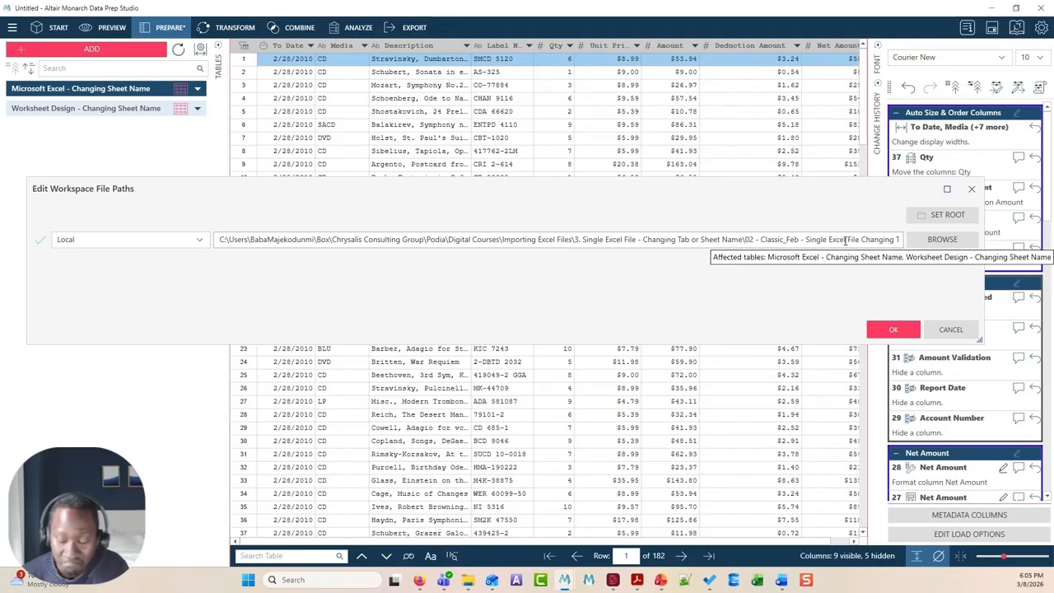
pyautogui.click(942, 239)
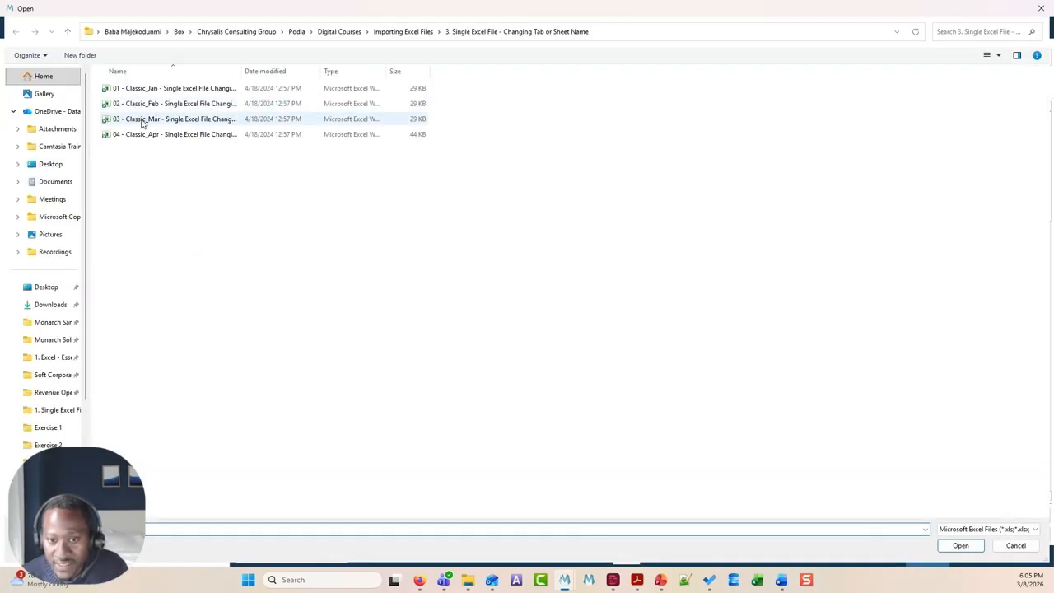
pyautogui.click(143, 121)
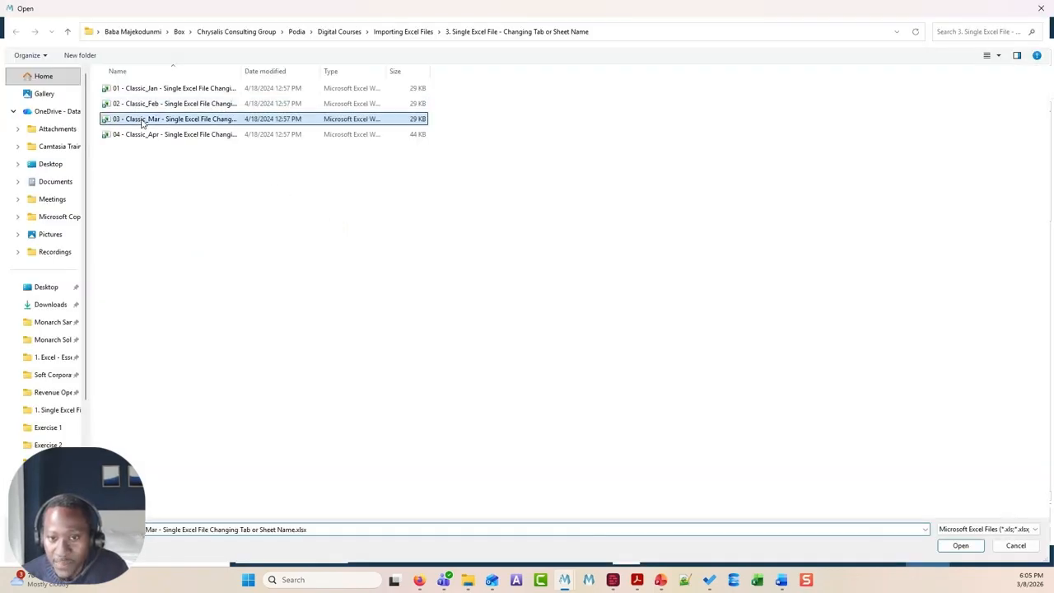
pyautogui.click(960, 546)
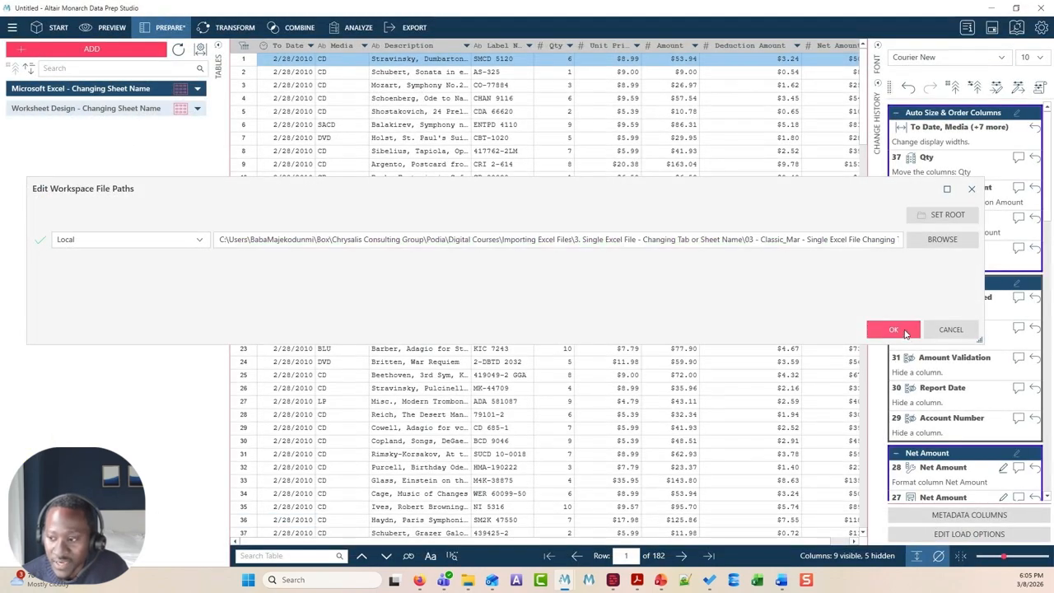
pyautogui.click(893, 329)
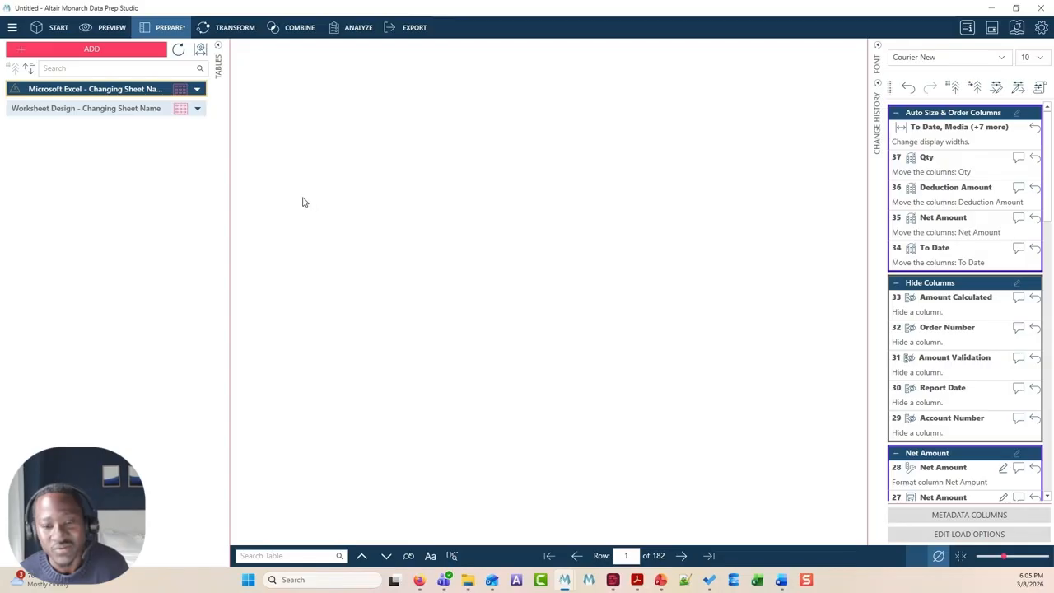
# Widen the table list, then inspect the Microsoft Excel table's load status and the Worksheet Design table's data and source details.
pyautogui.moveTo(228, 181); pyautogui.dragTo(273, 176)
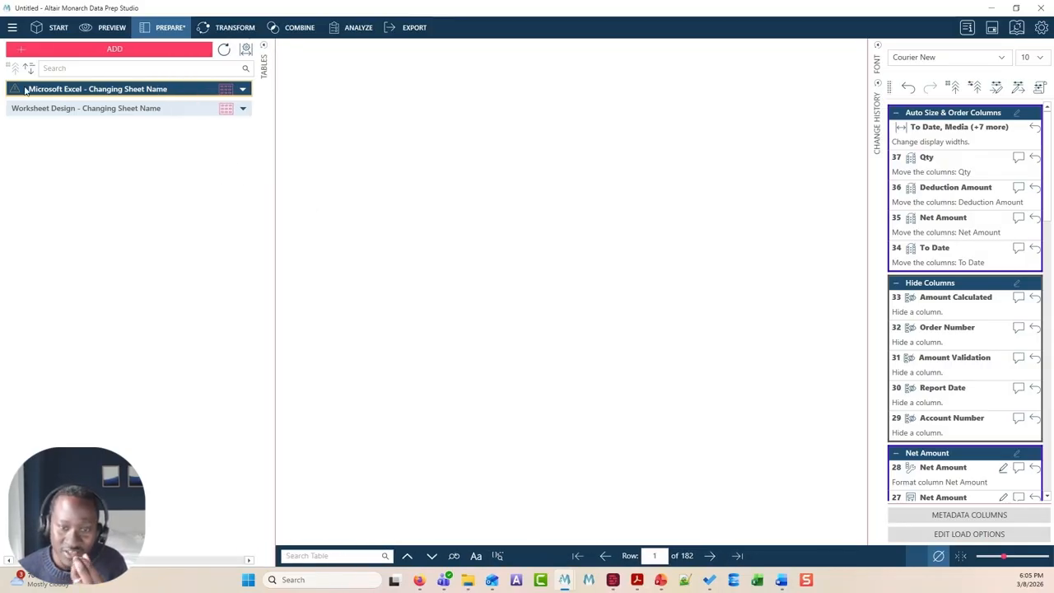
pyautogui.moveTo(14, 91)
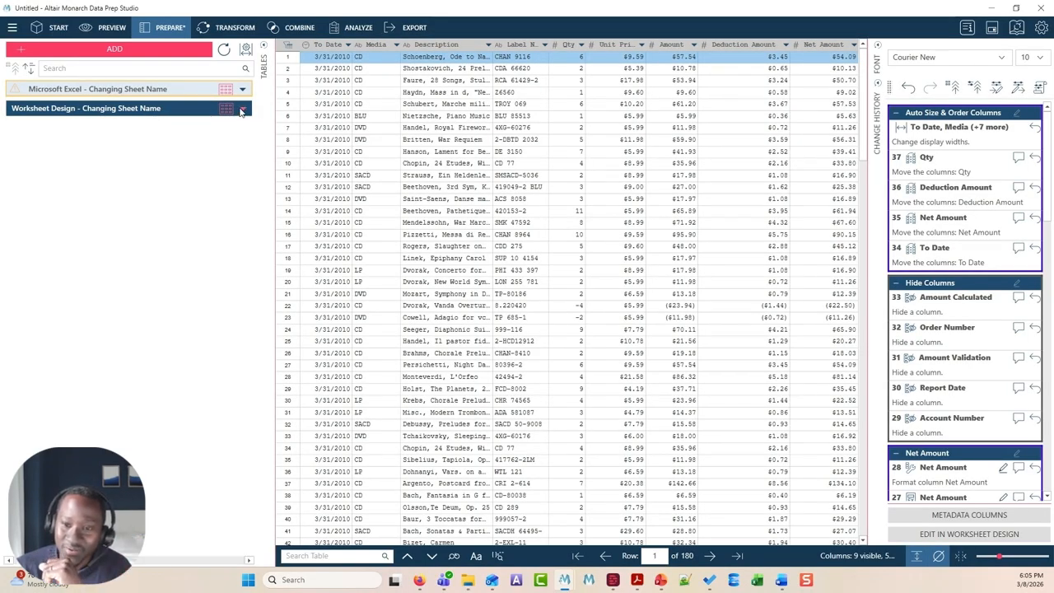
pyautogui.click(242, 110)
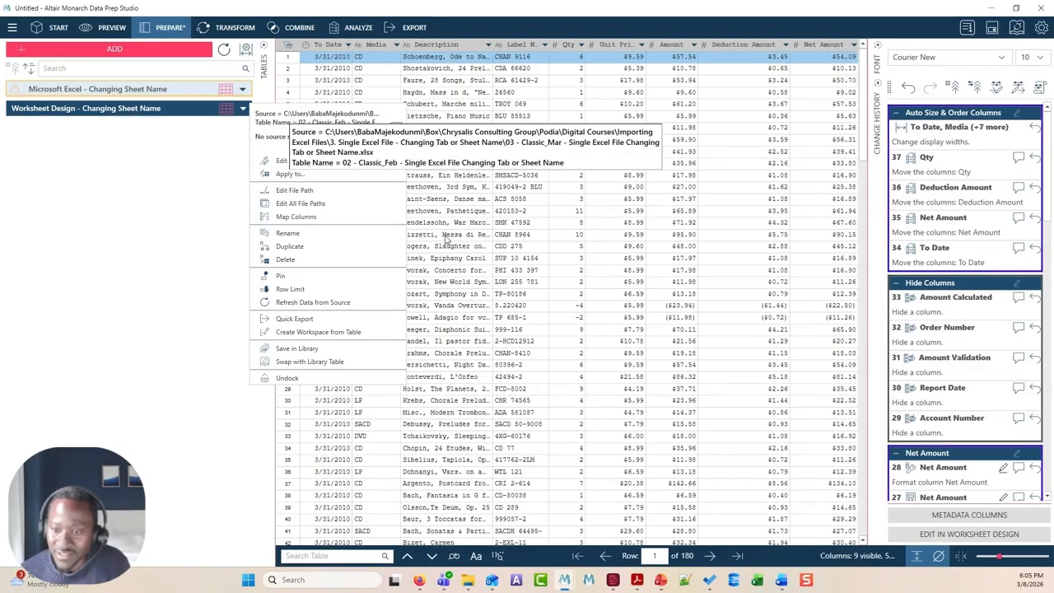
pyautogui.click(498, 322)
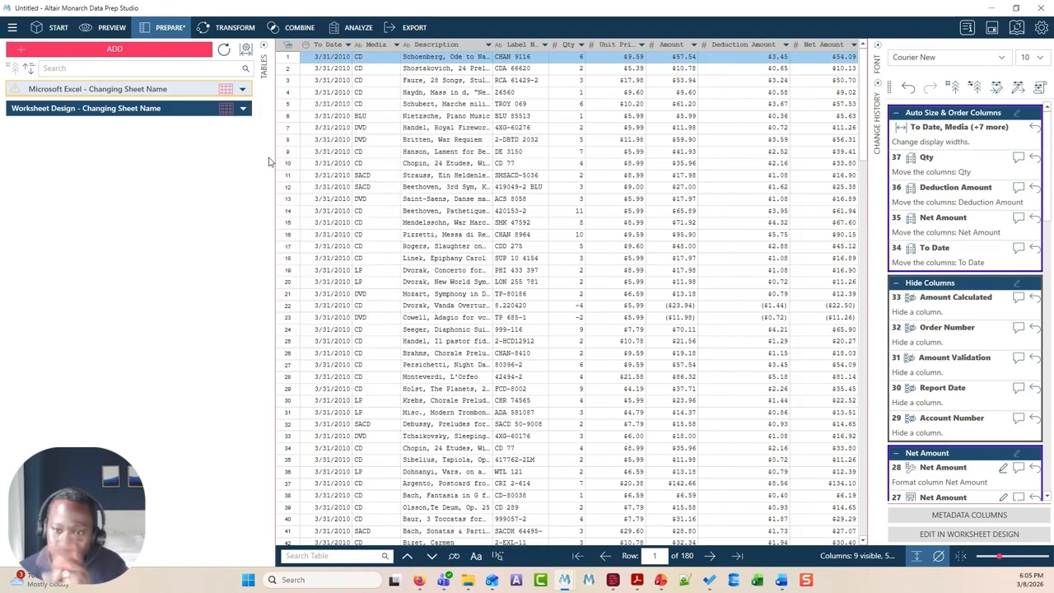
# Repoint all workspace file paths to "04 - Classic_Apr - Single Excel File Changing Tab or Sheet Name.xlsx" and reload the tables.
pyautogui.click(243, 110)
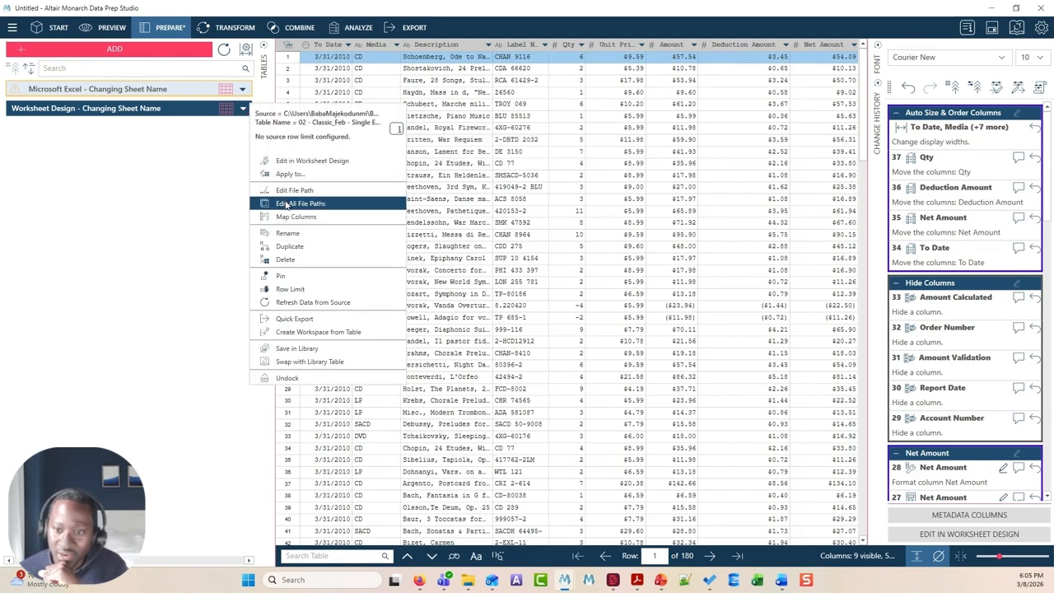
pyautogui.click(288, 205)
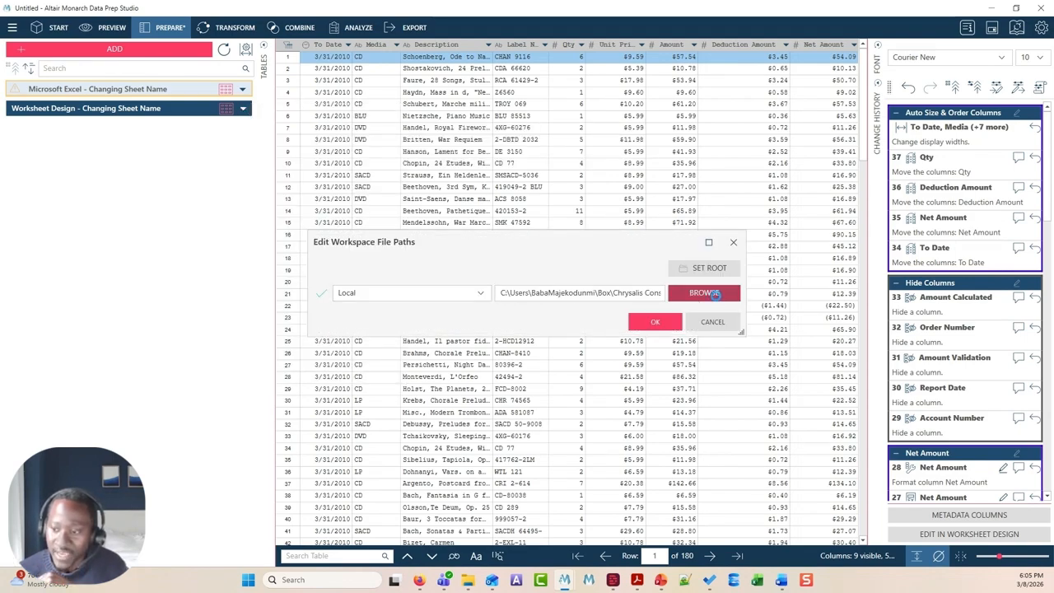
pyautogui.click(714, 299)
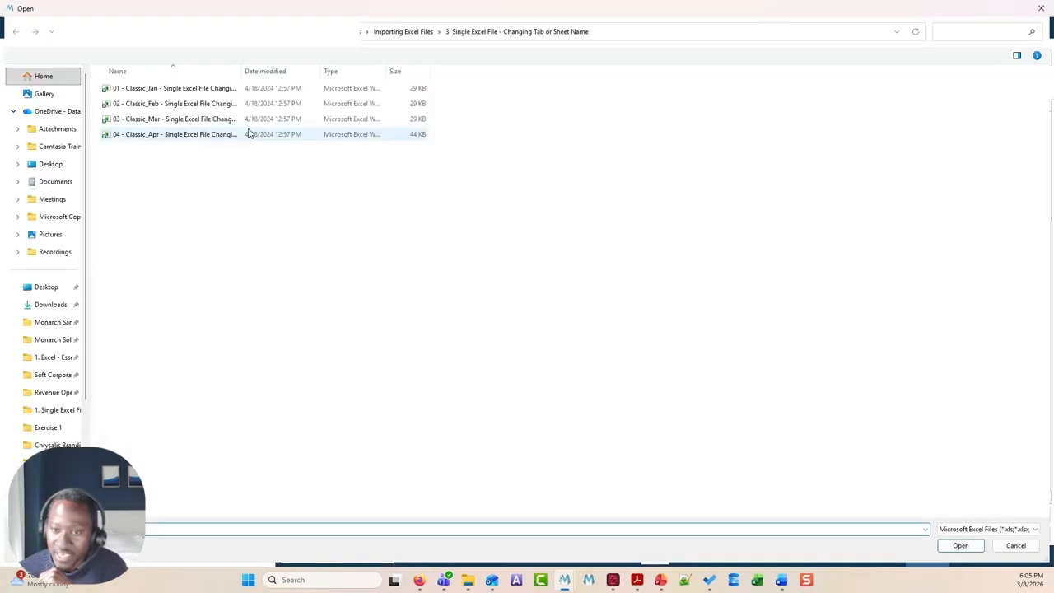
pyautogui.click(186, 136)
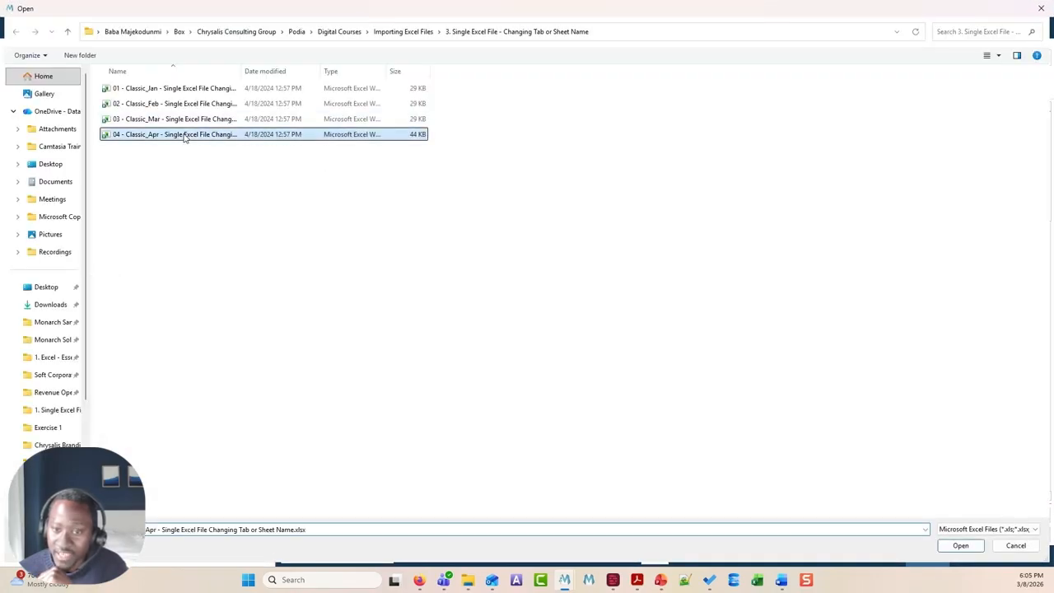
pyautogui.click(956, 543)
pyautogui.click(650, 322)
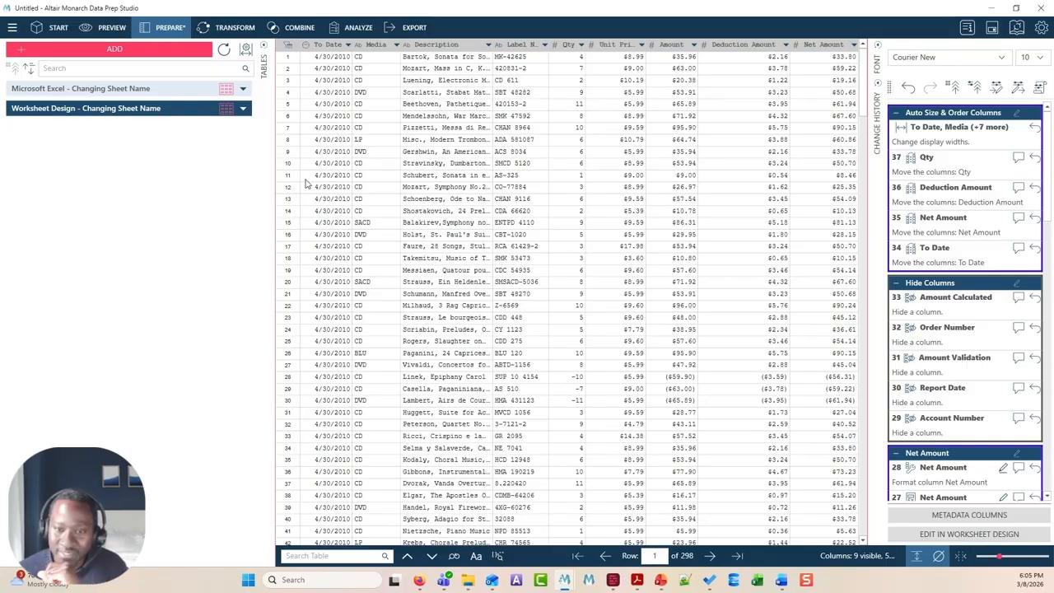
# Compare how the Microsoft Excel and Worksheet Design tables load from the April file by viewing each in turn.
pyautogui.click(52, 88)
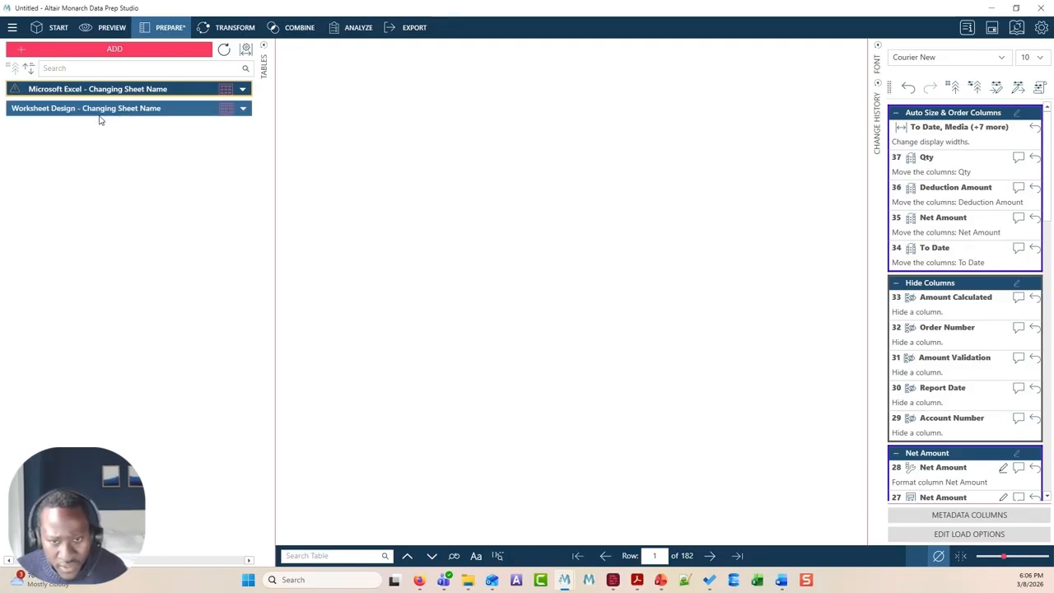
pyautogui.click(100, 114)
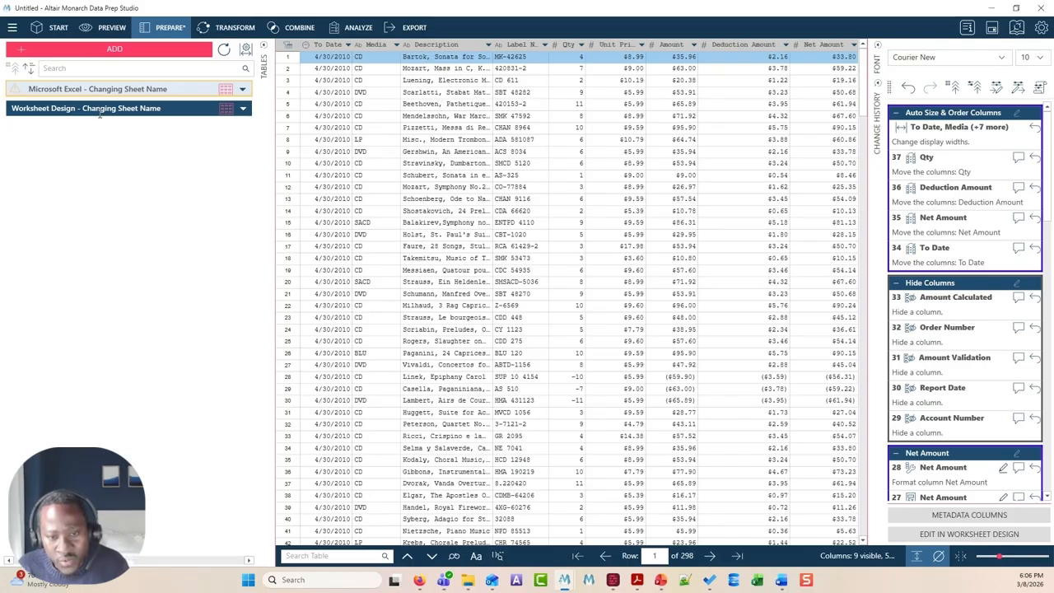
pyautogui.click(208, 91)
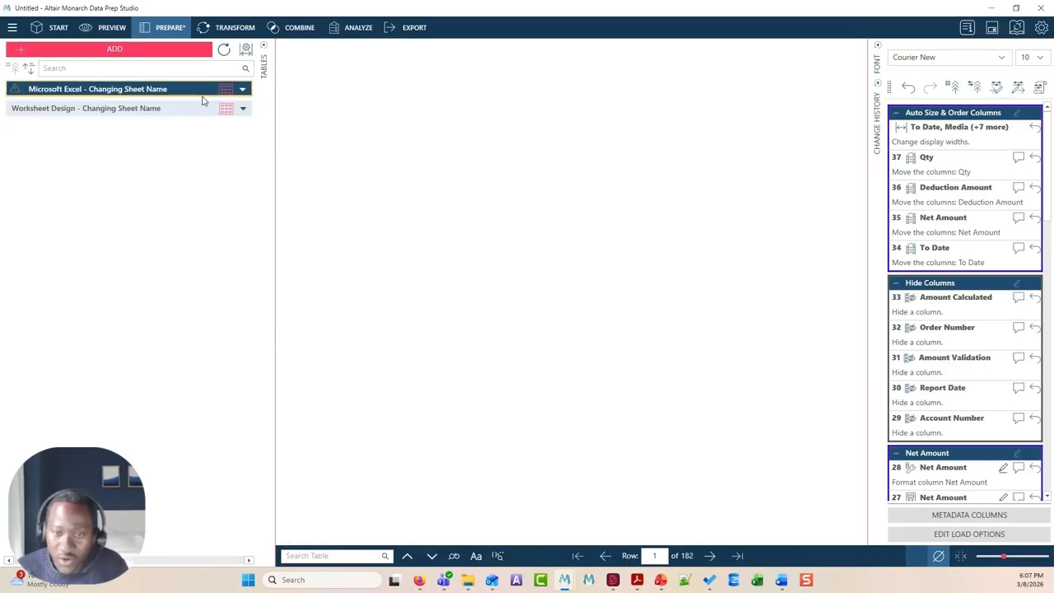
pyautogui.click(204, 108)
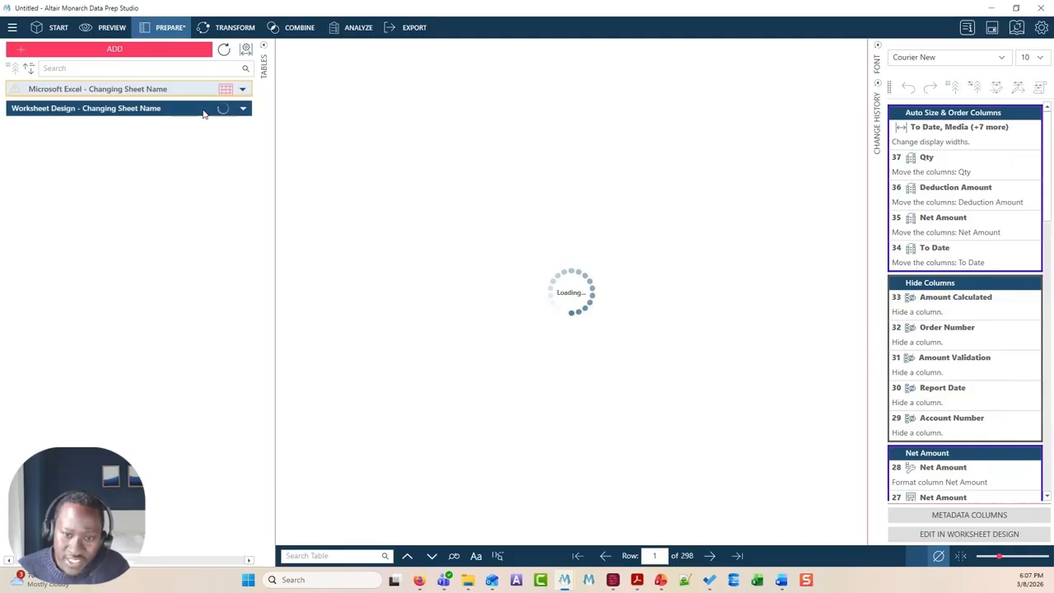